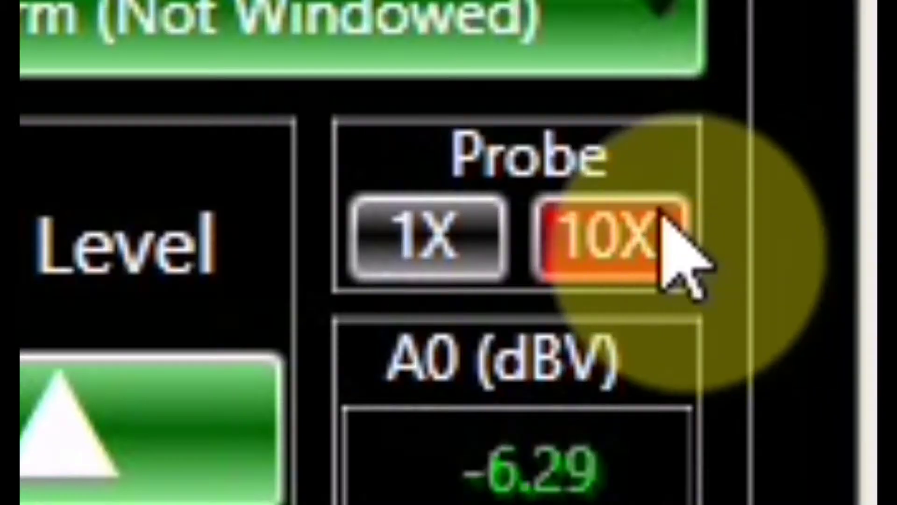
{"action": "left_click", "coordinate": [738, 95]}
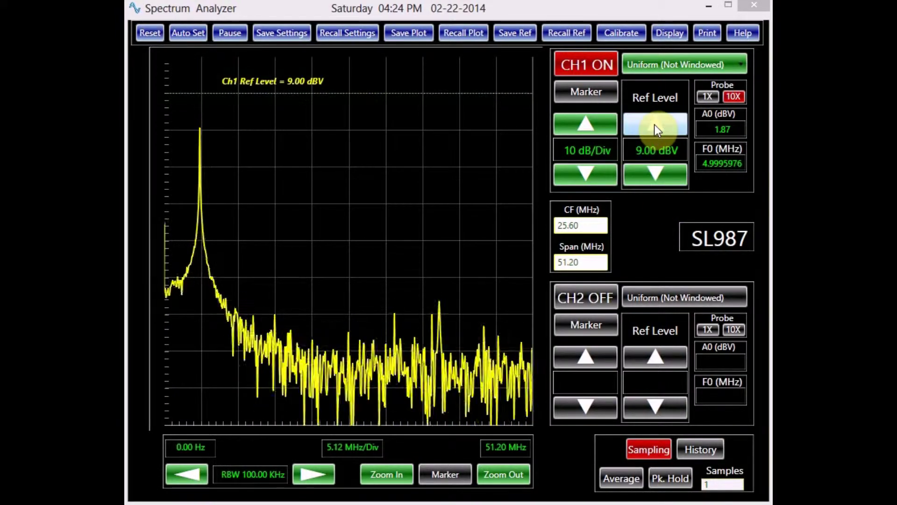
{"action": "left_click_drag", "start_coordinate": [654, 124], "coordinate": [654, 124]}
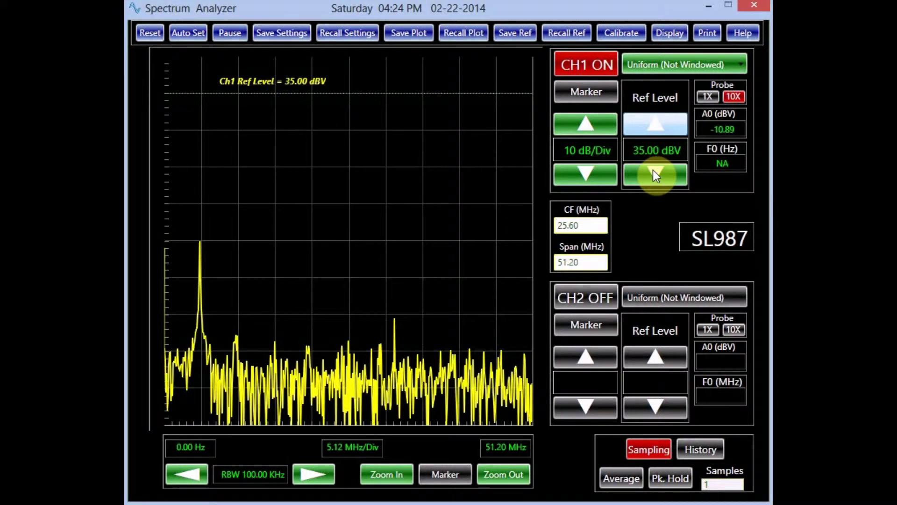
{"action": "left_click_drag", "start_coordinate": [652, 175], "coordinate": [658, 177]}
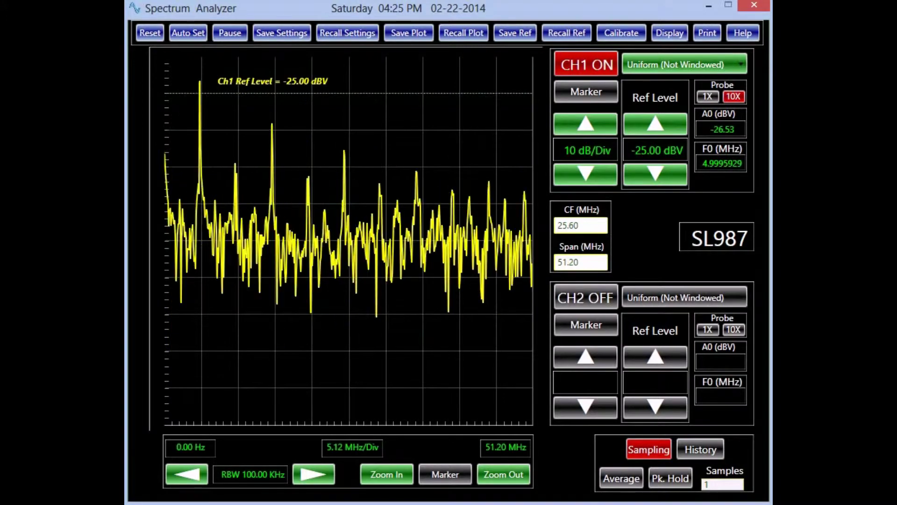
{"action": "mouse_move", "coordinate": [357, 90]}
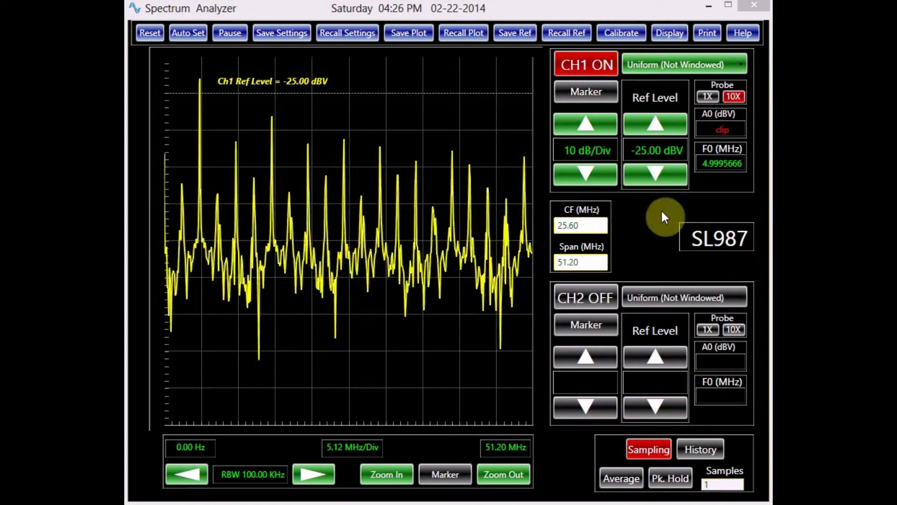
{"action": "left_click", "coordinate": [665, 128]}
{"action": "left_click", "coordinate": [665, 127]}
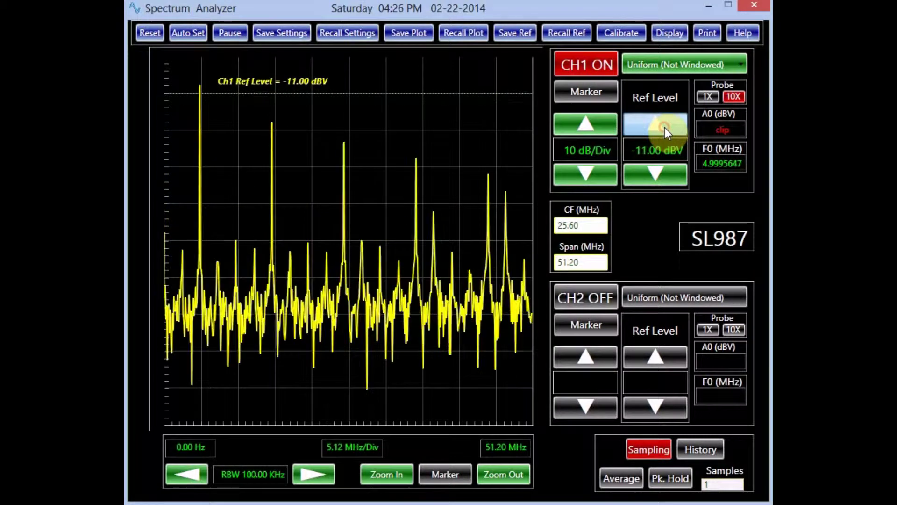
{"action": "left_click", "coordinate": [665, 128]}
{"action": "left_click", "coordinate": [665, 128]}
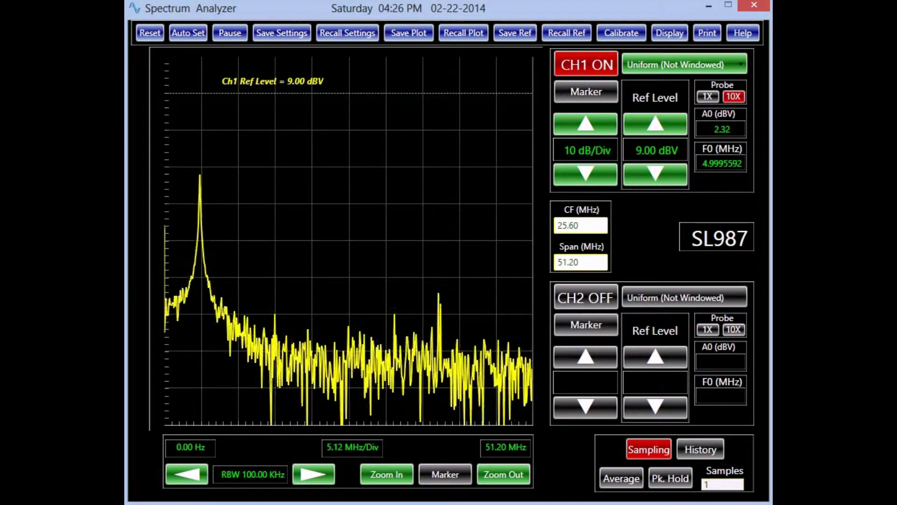
{"action": "mouse_move", "coordinate": [200, 112]}
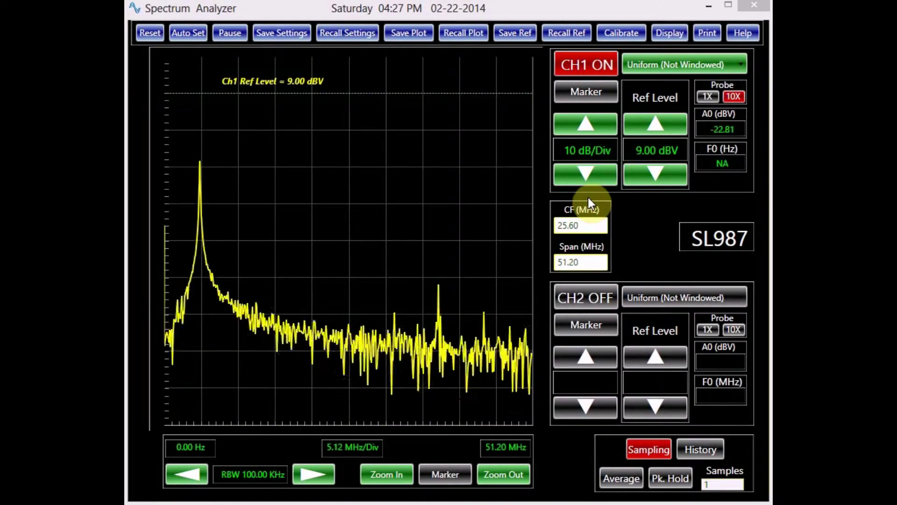
{"action": "left_click", "coordinate": [589, 176]}
{"action": "left_click", "coordinate": [588, 176]}
{"action": "left_click", "coordinate": [588, 175]}
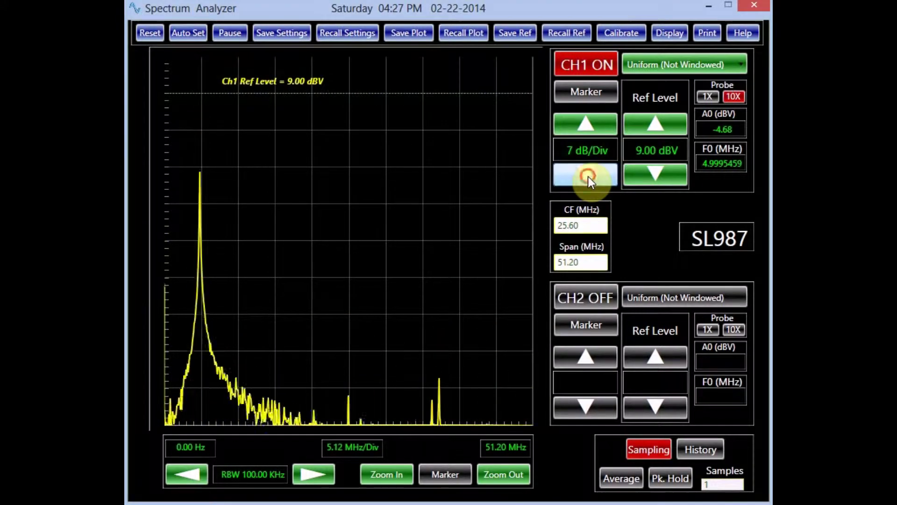
{"action": "left_click", "coordinate": [588, 176]}
{"action": "left_click", "coordinate": [588, 177]}
{"action": "left_click", "coordinate": [588, 176]}
{"action": "left_click", "coordinate": [588, 176]}
{"action": "left_click", "coordinate": [588, 176]}
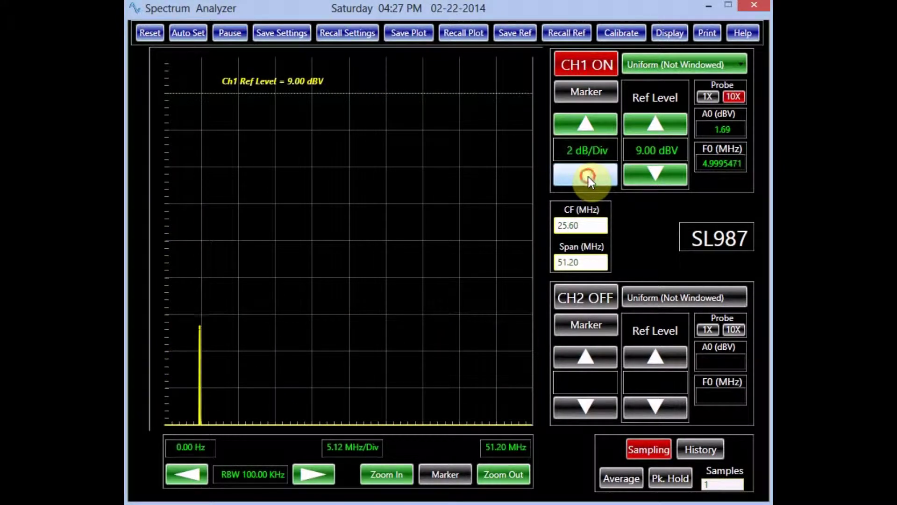
{"action": "left_click", "coordinate": [588, 176]}
{"action": "left_click", "coordinate": [587, 128]}
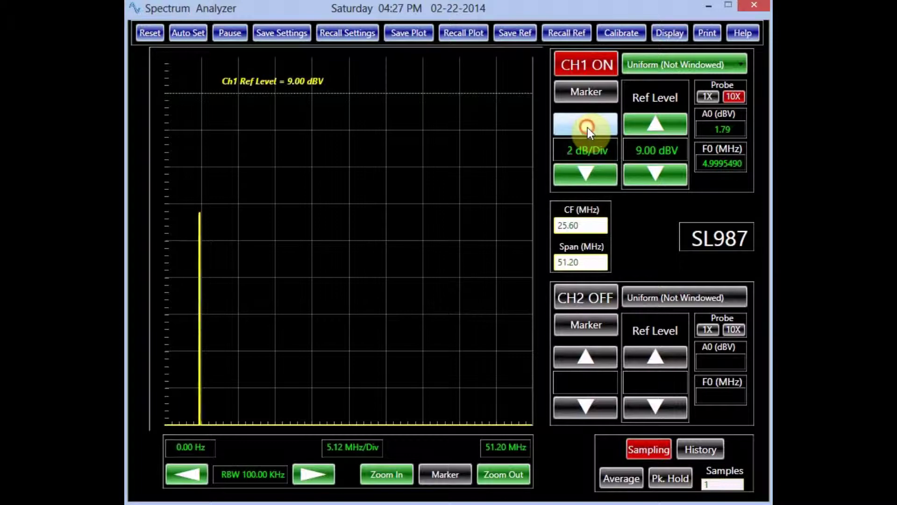
{"action": "left_click", "coordinate": [588, 128]}
{"action": "left_click", "coordinate": [588, 128]}
{"action": "left_click", "coordinate": [587, 127]}
{"action": "left_click", "coordinate": [588, 128]}
{"action": "left_click", "coordinate": [587, 127]}
{"action": "left_click", "coordinate": [587, 127]}
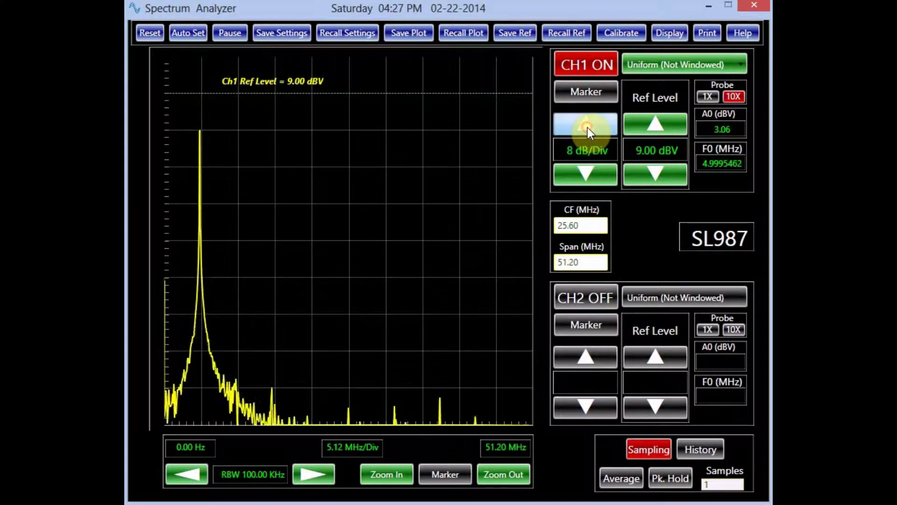
{"action": "left_click", "coordinate": [588, 128]}
{"action": "left_click", "coordinate": [588, 127]}
{"action": "left_click", "coordinate": [588, 128]}
{"action": "left_click", "coordinate": [588, 127]}
{"action": "left_click", "coordinate": [588, 127]}
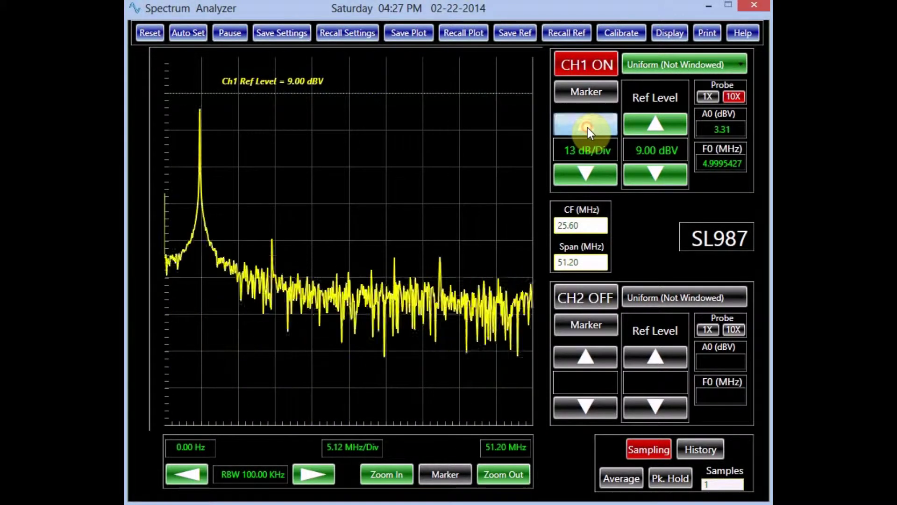
{"action": "left_click", "coordinate": [588, 127]}
{"action": "left_click", "coordinate": [587, 127]}
{"action": "left_click", "coordinate": [588, 128]}
{"action": "left_click", "coordinate": [588, 127]}
{"action": "left_click", "coordinate": [588, 127]}
{"action": "left_click", "coordinate": [588, 128]}
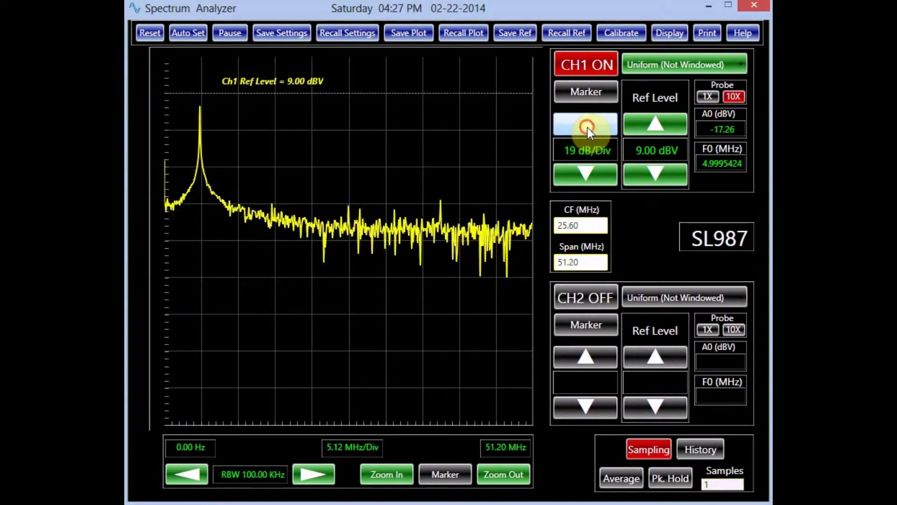
{"action": "left_click", "coordinate": [588, 128]}
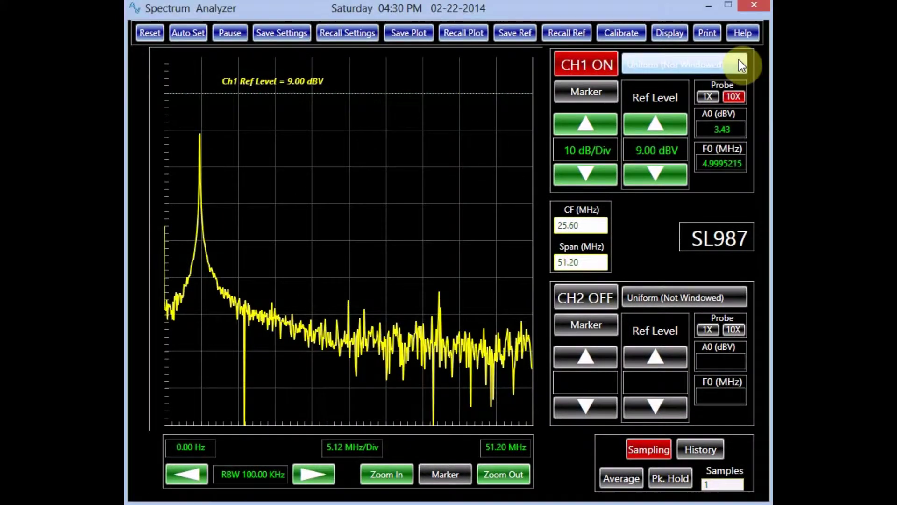
- Apply the Blackman-Harris window to channel 1 in place of Uniform, narrowing the 5 MHz peak
{"action": "left_click", "coordinate": [738, 64]}
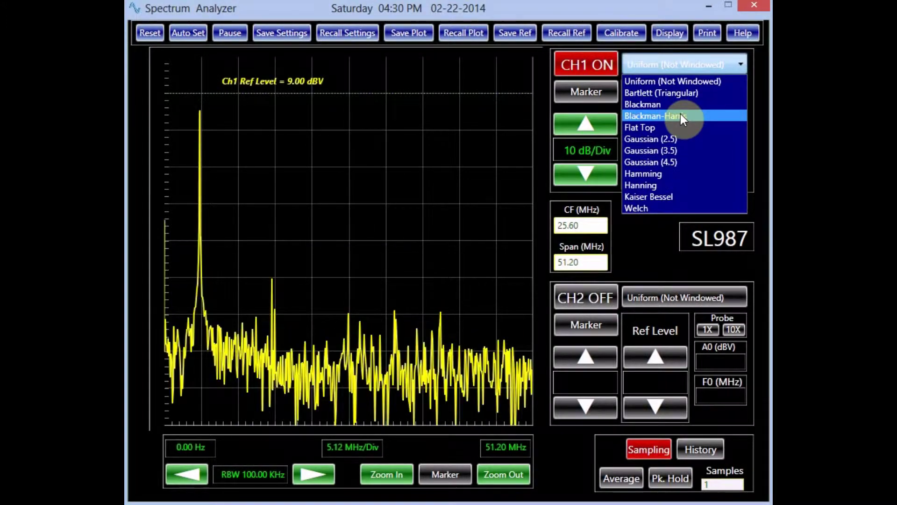
{"action": "left_click", "coordinate": [681, 116]}
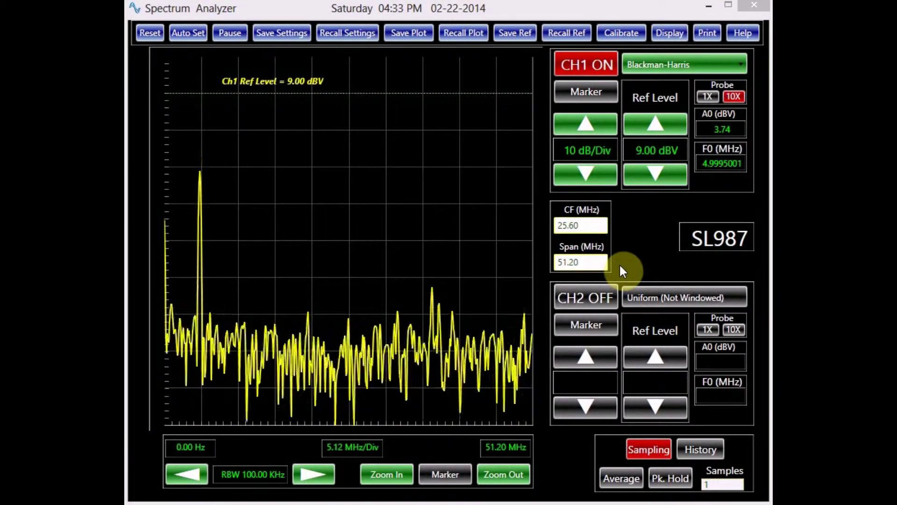
- Enable channel 2 with a 1X probe, a 13.00 dBV Ref Level, and a Gaussian (3.5) window
{"action": "left_click", "coordinate": [602, 296]}
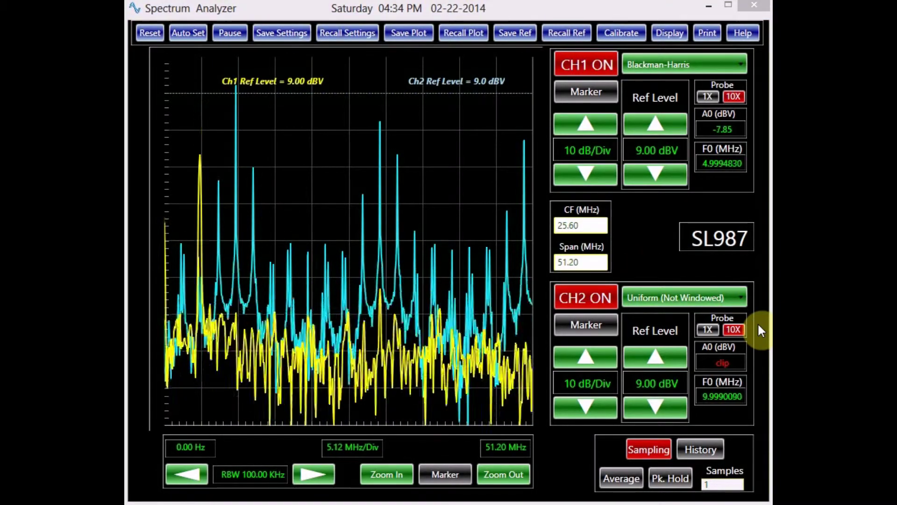
{"action": "left_click", "coordinate": [708, 330]}
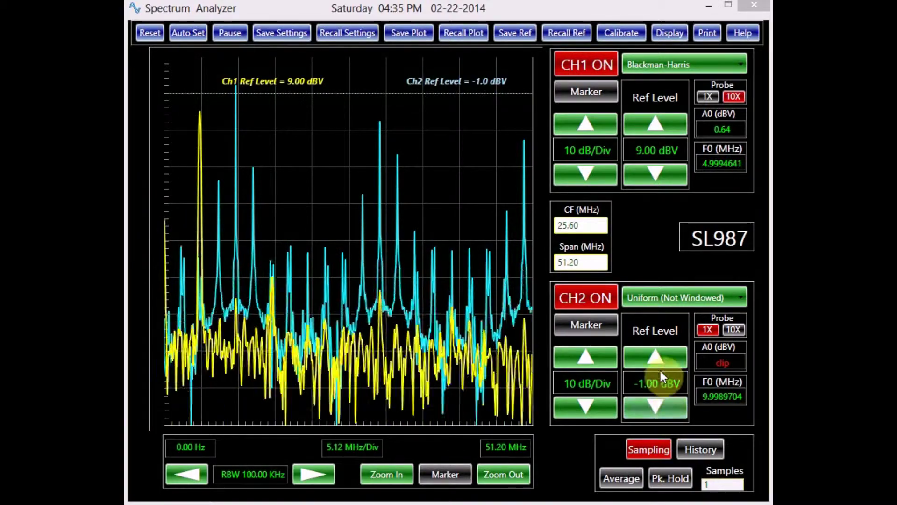
{"action": "left_click", "coordinate": [654, 353]}
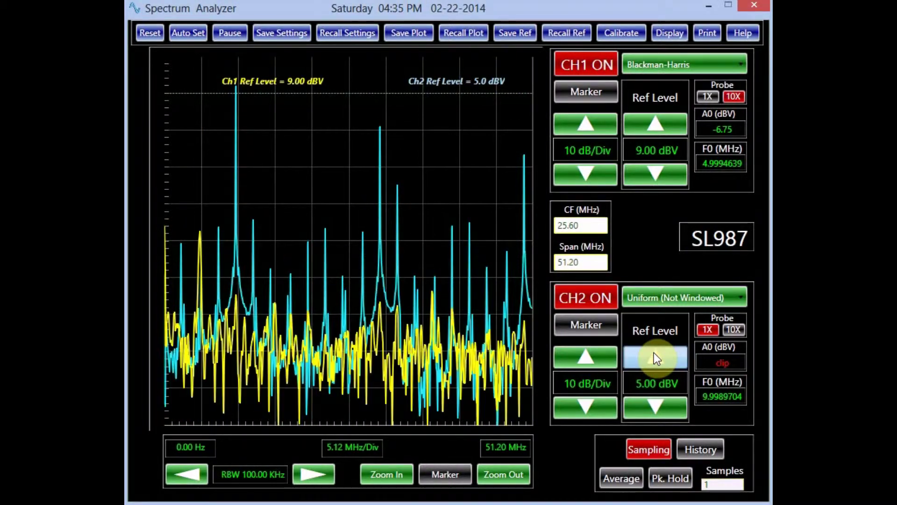
{"action": "left_click", "coordinate": [655, 354]}
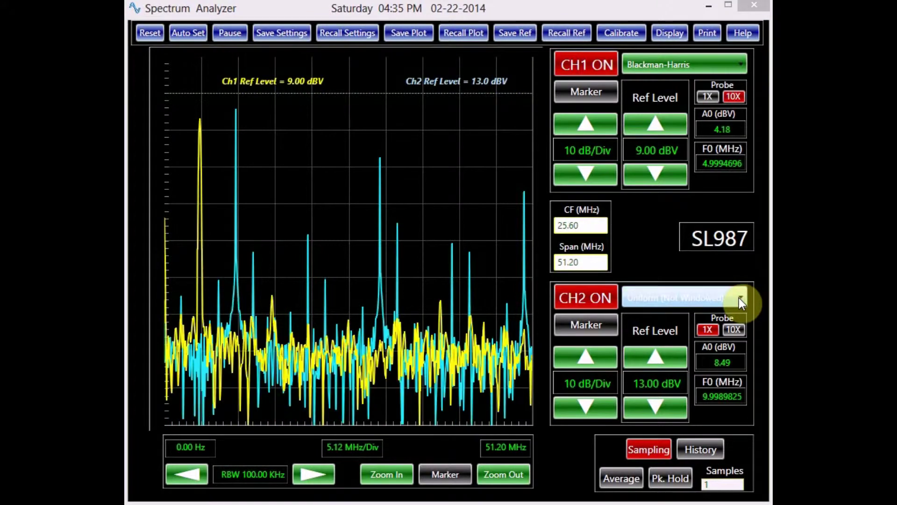
{"action": "left_click", "coordinate": [740, 298]}
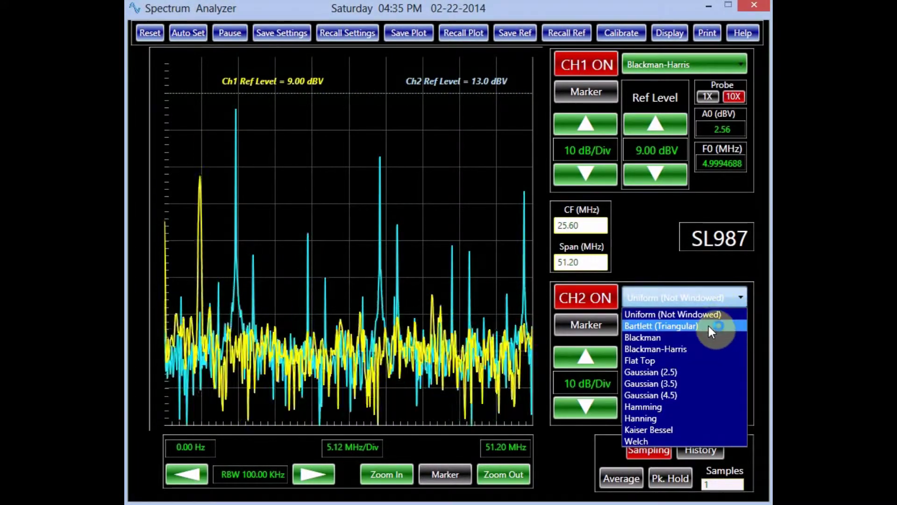
{"action": "left_click", "coordinate": [697, 384]}
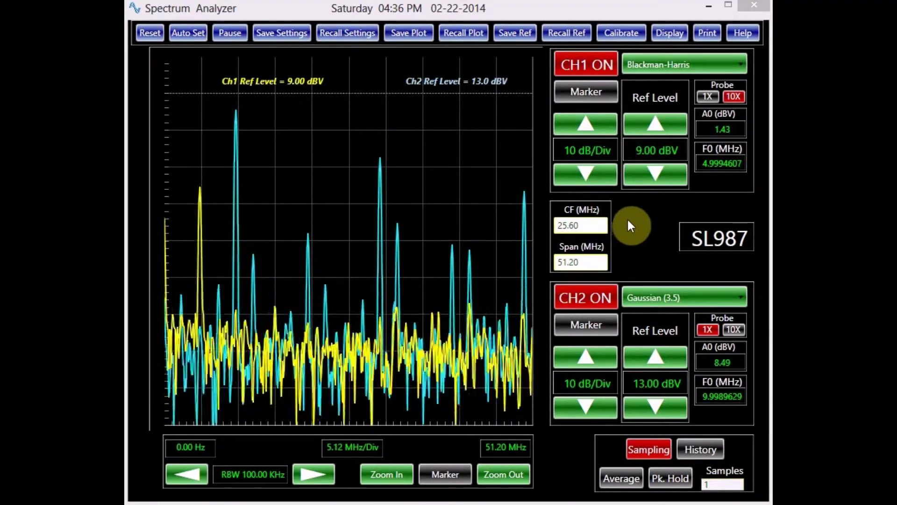
- Turn on both channels' markers and drag their level lines to read 47.66 dBV and 12.89 dBV
{"action": "left_click", "coordinate": [587, 92]}
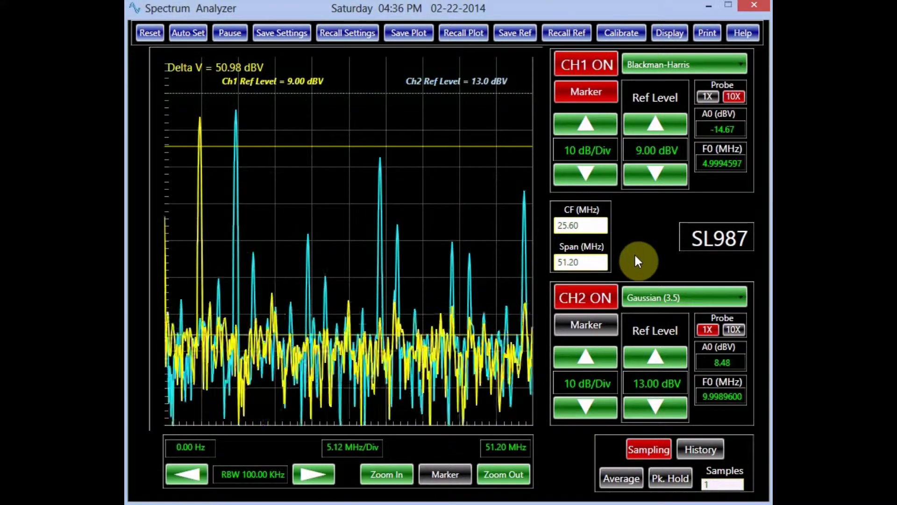
{"action": "left_click", "coordinate": [595, 327]}
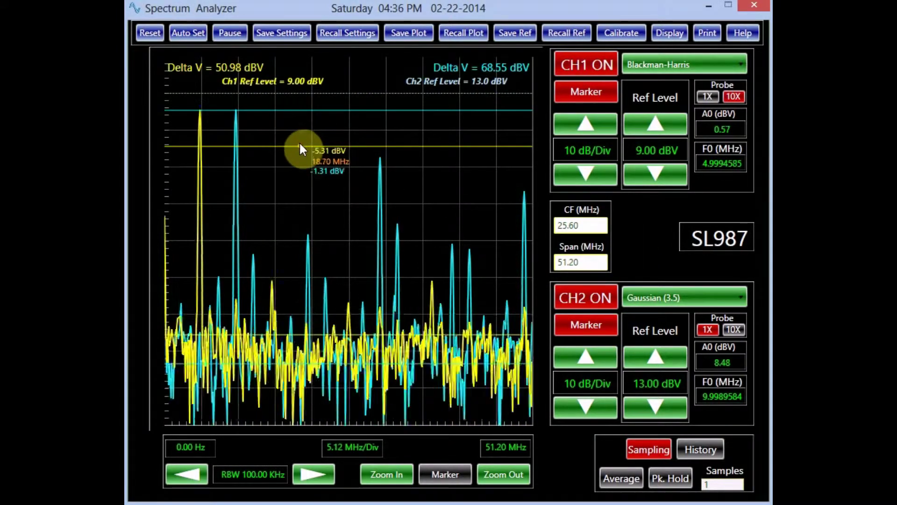
{"action": "left_click_drag", "start_coordinate": [303, 143], "coordinate": [306, 117]}
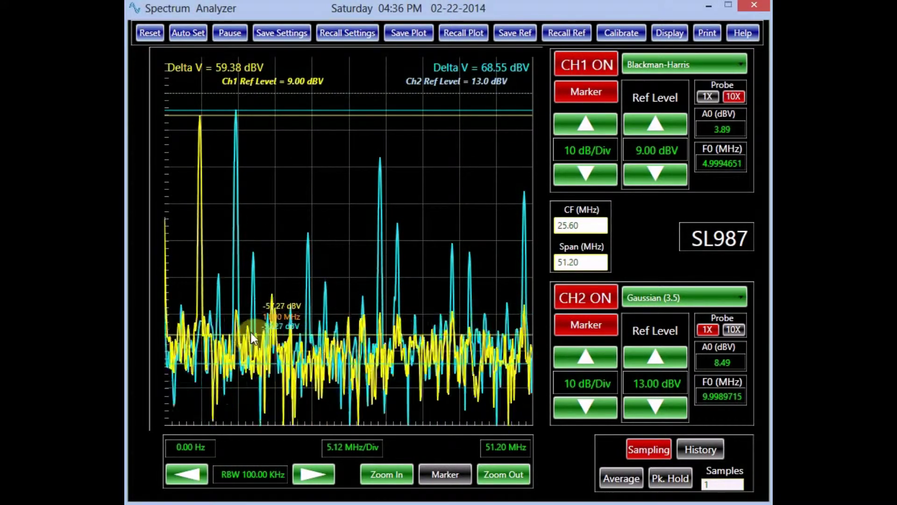
{"action": "left_click_drag", "start_coordinate": [251, 333], "coordinate": [261, 291]}
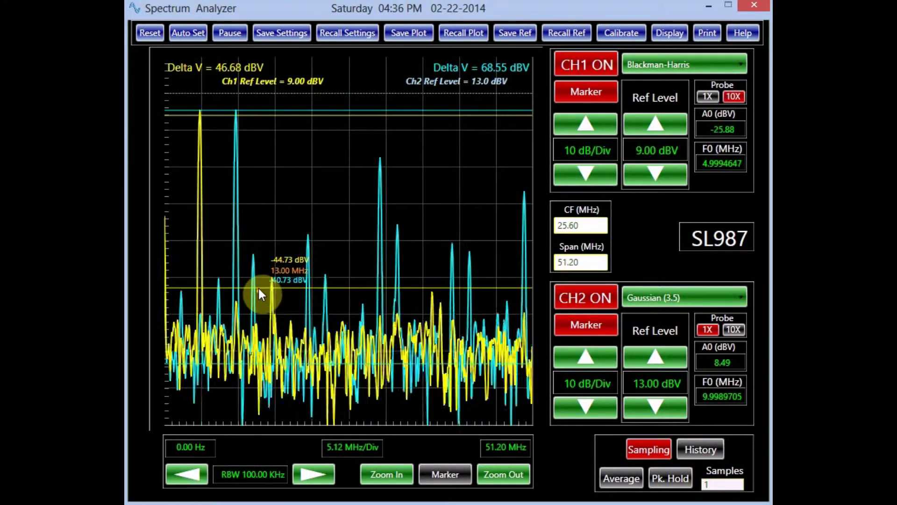
{"action": "left_click_drag", "start_coordinate": [326, 109], "coordinate": [327, 109]}
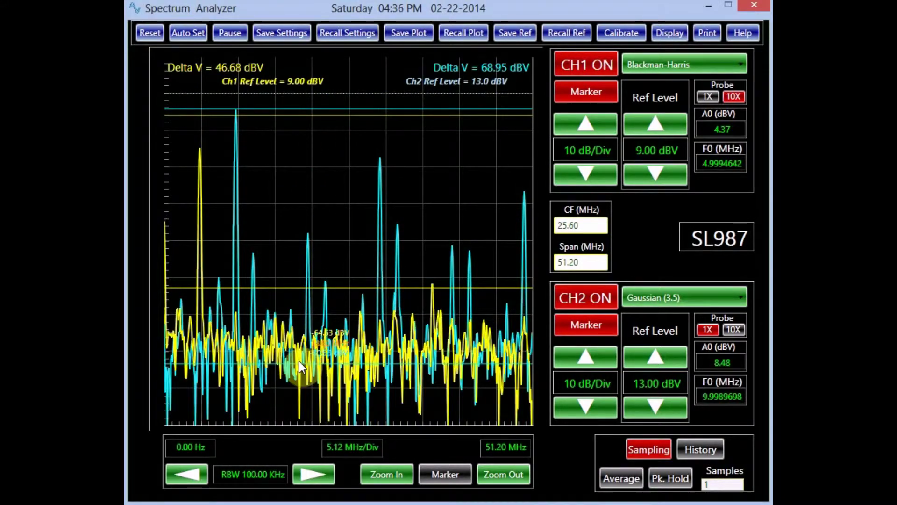
{"action": "left_click_drag", "start_coordinate": [299, 362], "coordinate": [329, 158]}
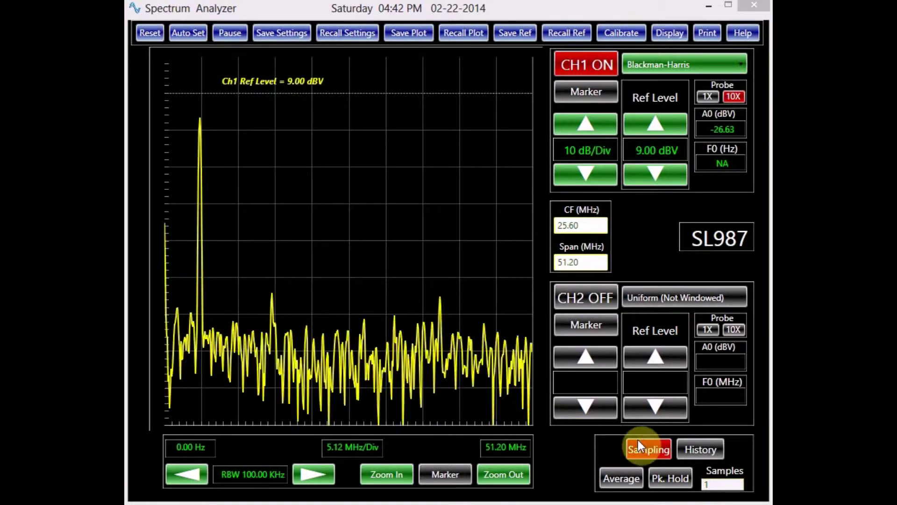
- Show channel 1 in History mode with Samples 100, then Infinity, before moving to Average
{"action": "left_click", "coordinate": [688, 449]}
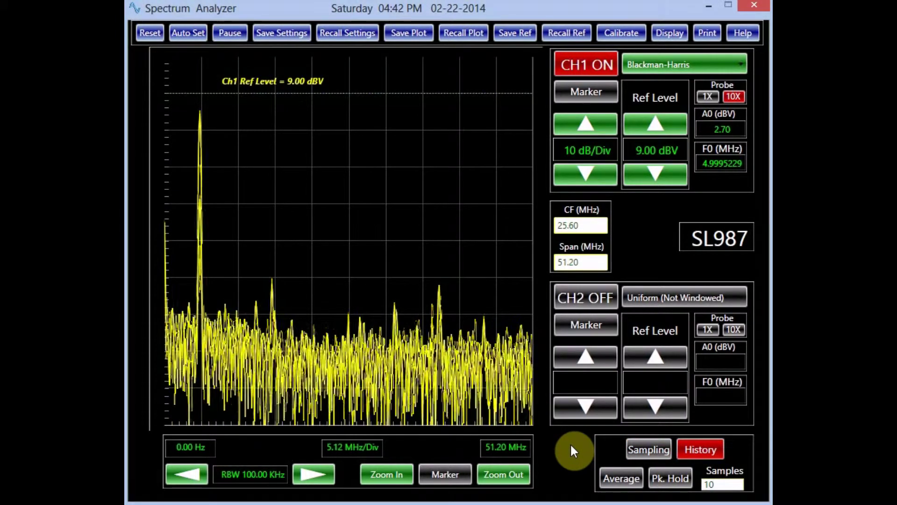
{"action": "left_click", "coordinate": [699, 484]}
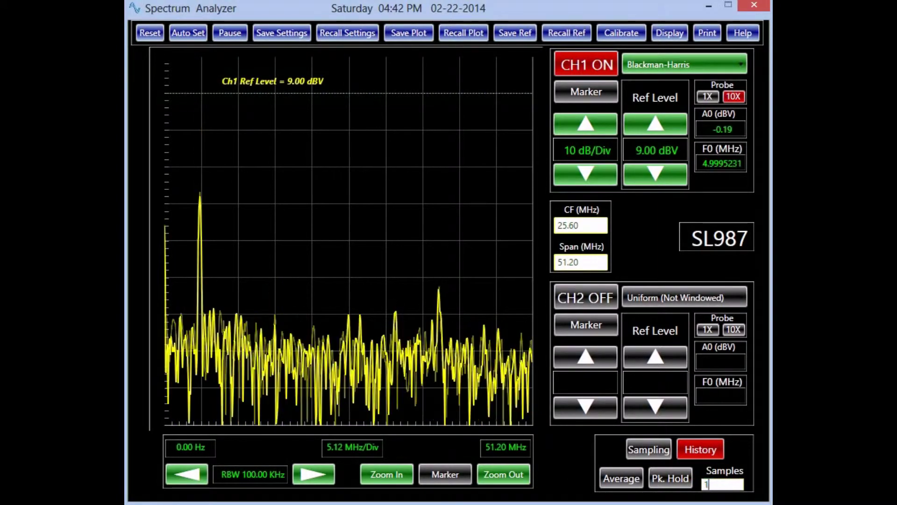
{"action": "type", "text": "100"}
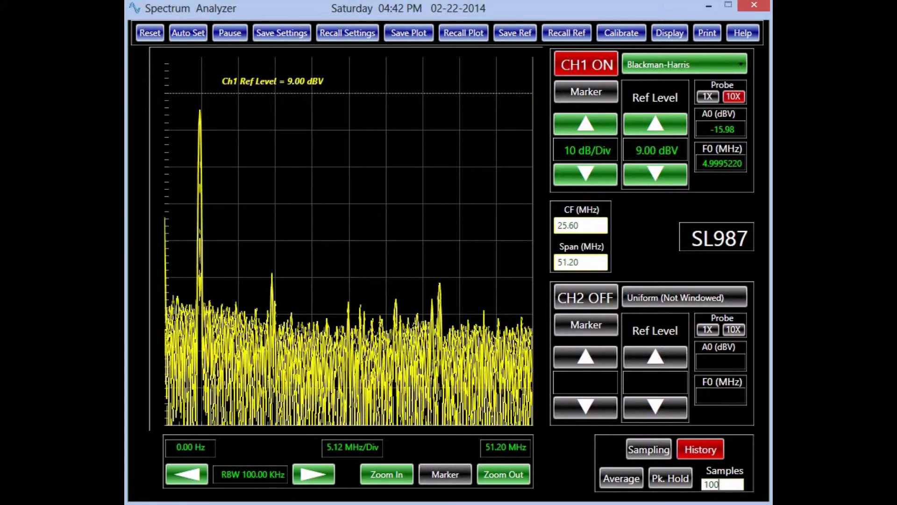
{"action": "left_click", "coordinate": [737, 481]}
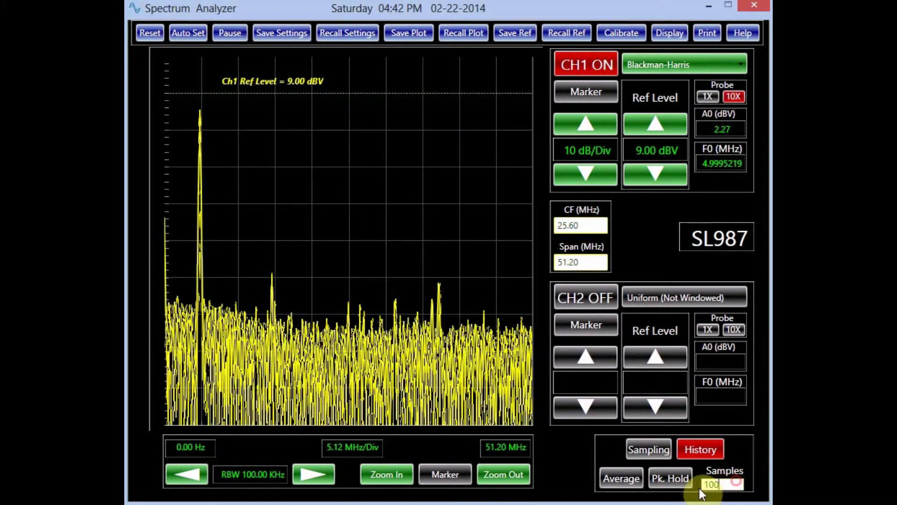
{"action": "left_click", "coordinate": [722, 479]}
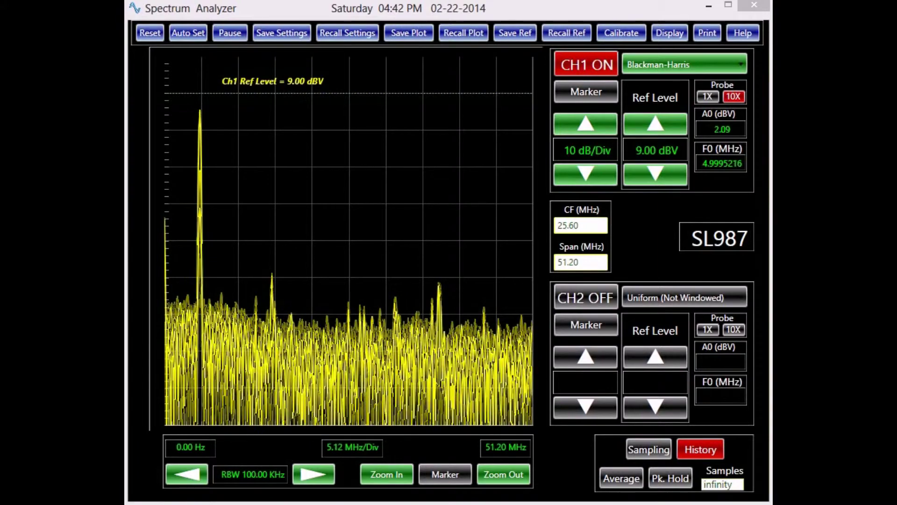
{"action": "left_click", "coordinate": [619, 474]}
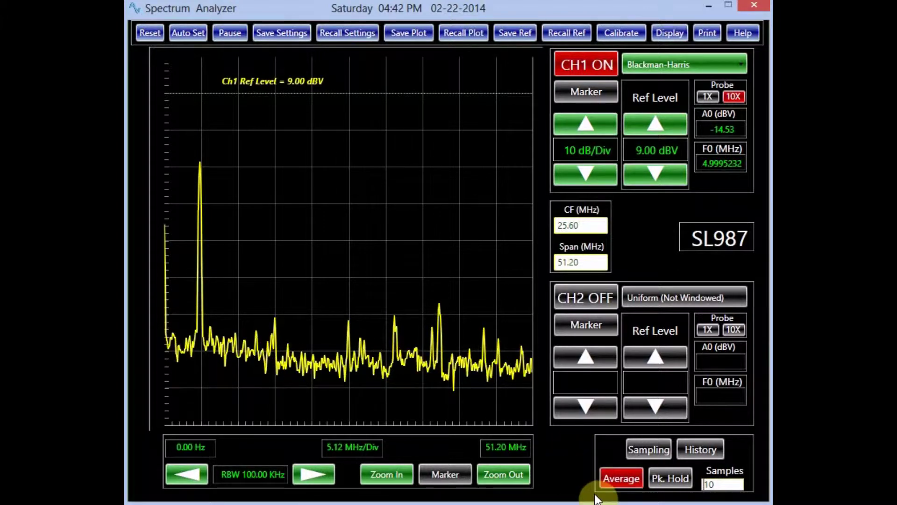
- Change the Average sample count to 256, then switch the display to Pk. Hold
{"action": "left_click", "coordinate": [723, 484]}
{"action": "key", "text": "ctrl+a"}
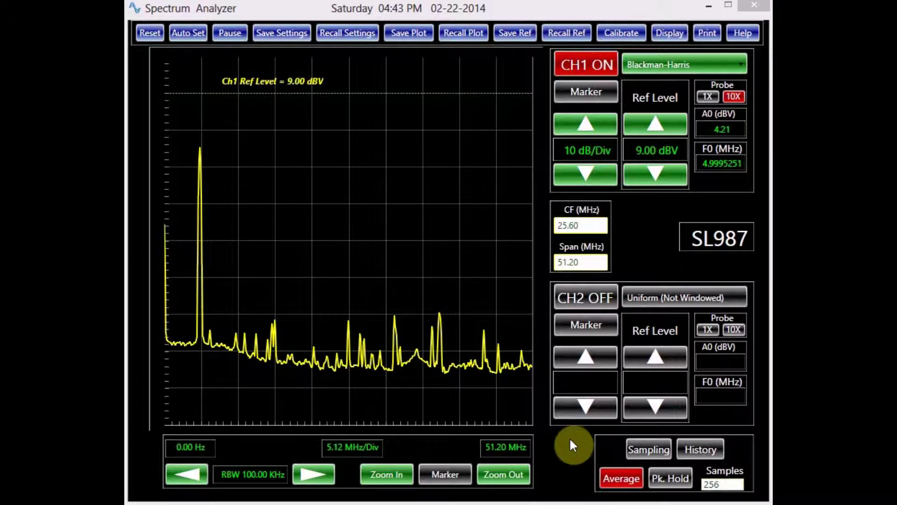
{"action": "left_click", "coordinate": [674, 478]}
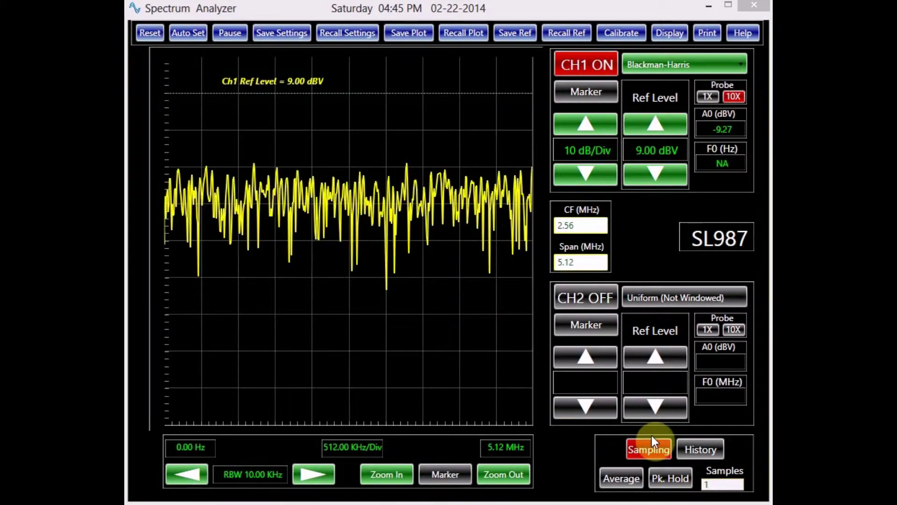
- On the 5.12 MHz span, compare the History, 100-sample Average and Pk. Hold modes
{"action": "left_click", "coordinate": [694, 452]}
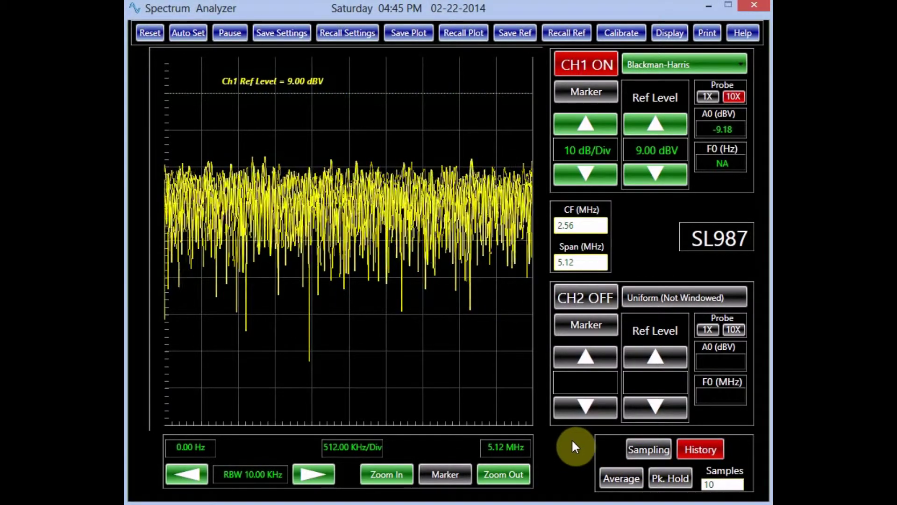
{"action": "left_click", "coordinate": [611, 478]}
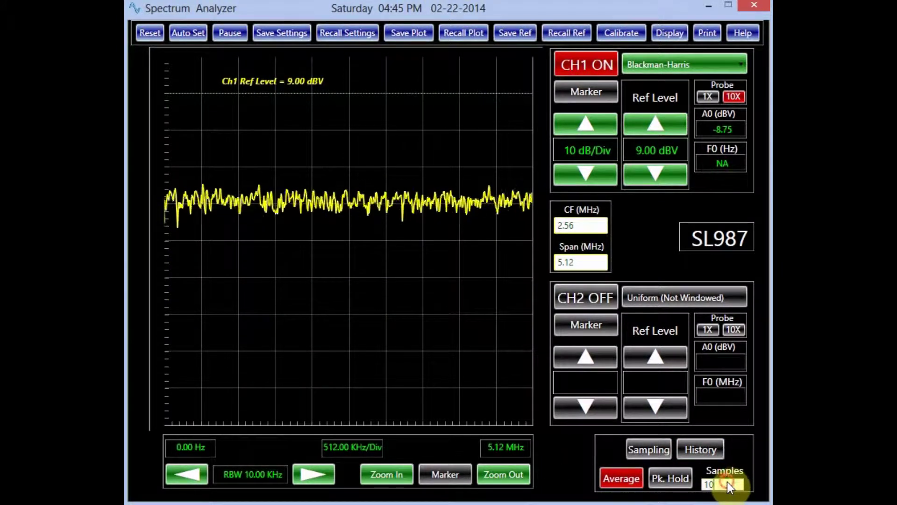
{"action": "type", "text": "0"}
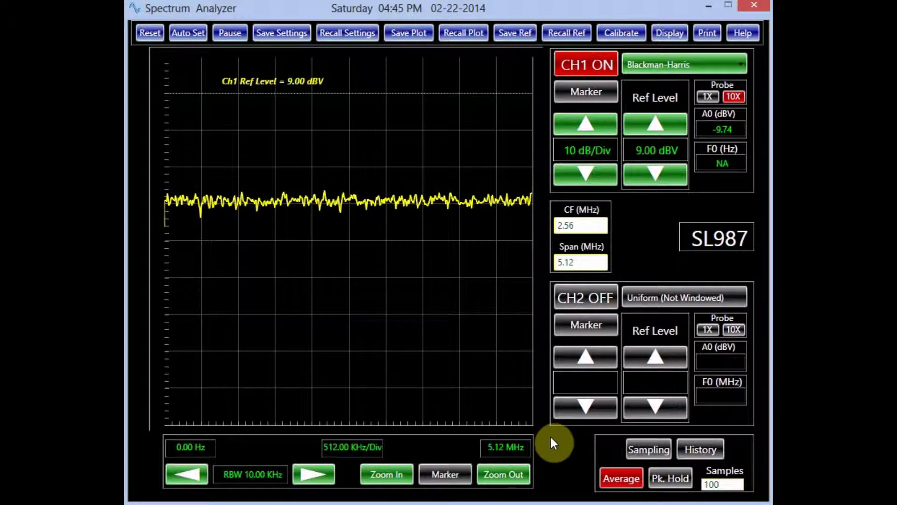
{"action": "left_click", "coordinate": [669, 477]}
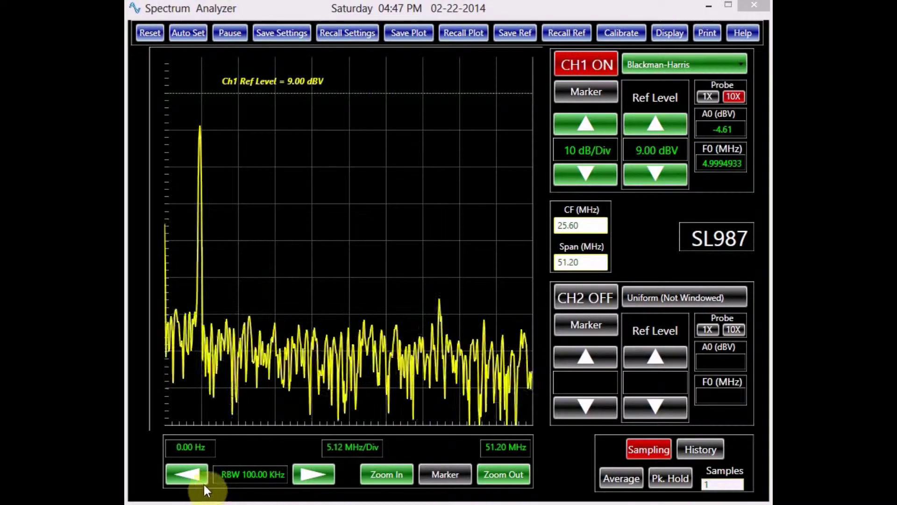
{"action": "left_click", "coordinate": [226, 250]}
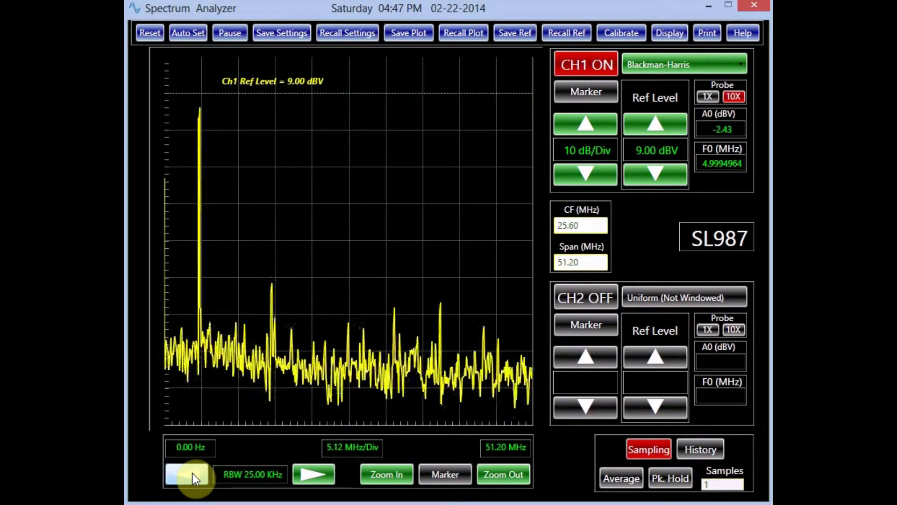
{"action": "left_click", "coordinate": [193, 473]}
{"action": "left_click", "coordinate": [192, 474]}
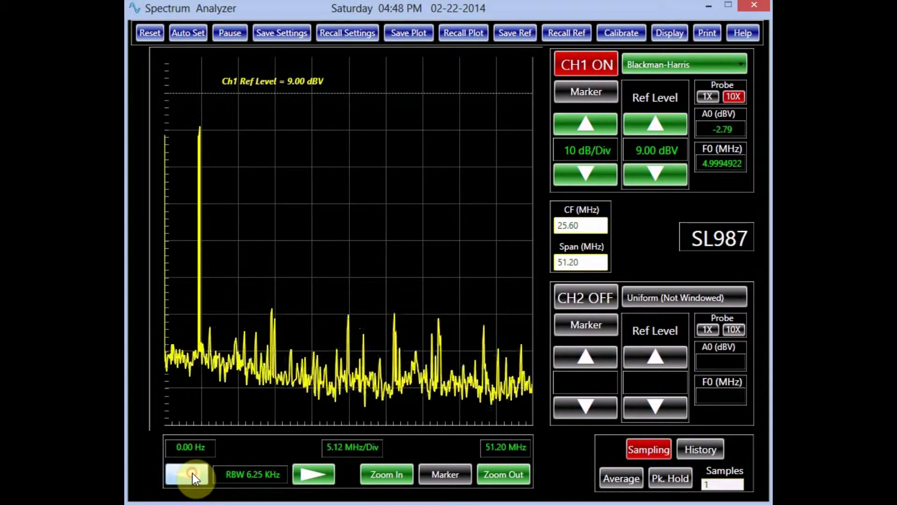
{"action": "left_click", "coordinate": [192, 474]}
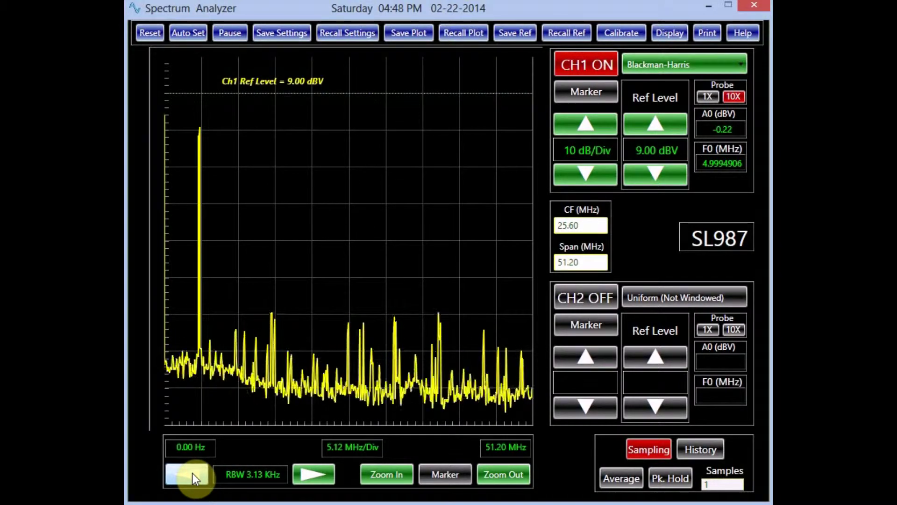
{"action": "left_click", "coordinate": [192, 473]}
{"action": "left_click", "coordinate": [193, 474]}
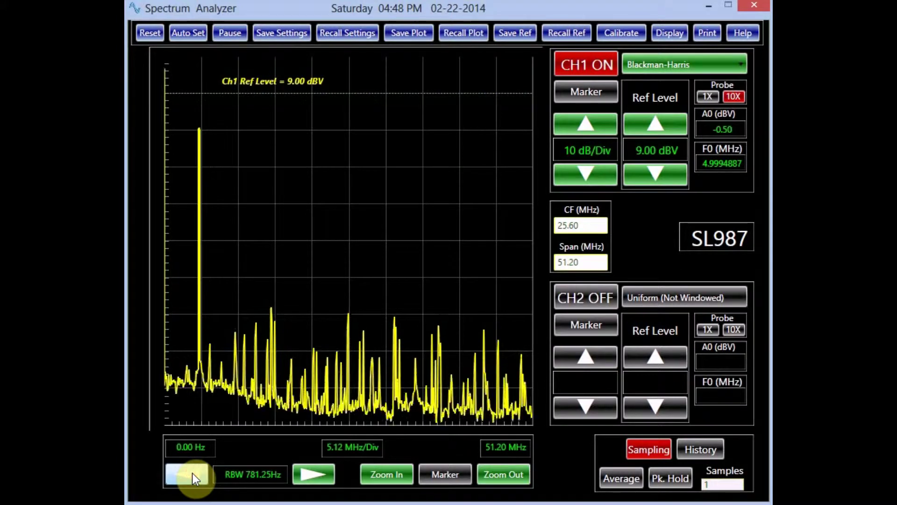
{"action": "left_click", "coordinate": [192, 473]}
{"action": "left_click", "coordinate": [192, 472]}
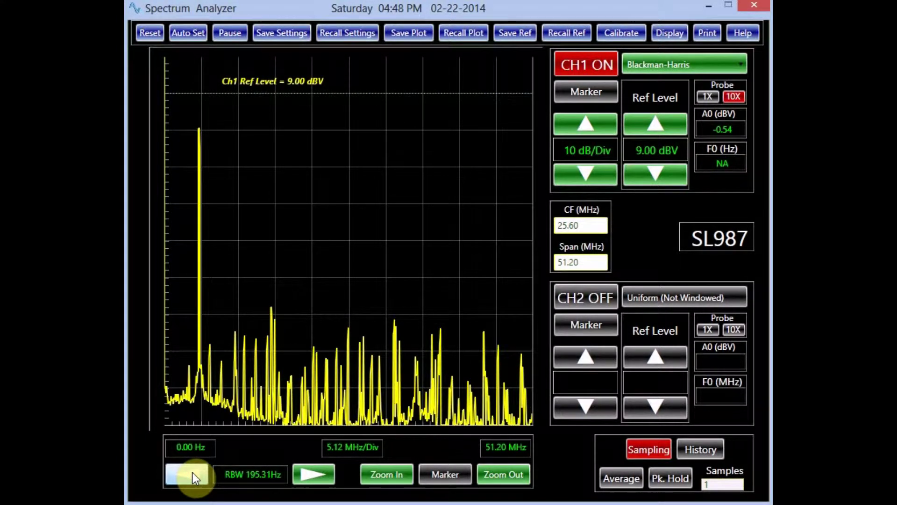
{"action": "left_click", "coordinate": [192, 471]}
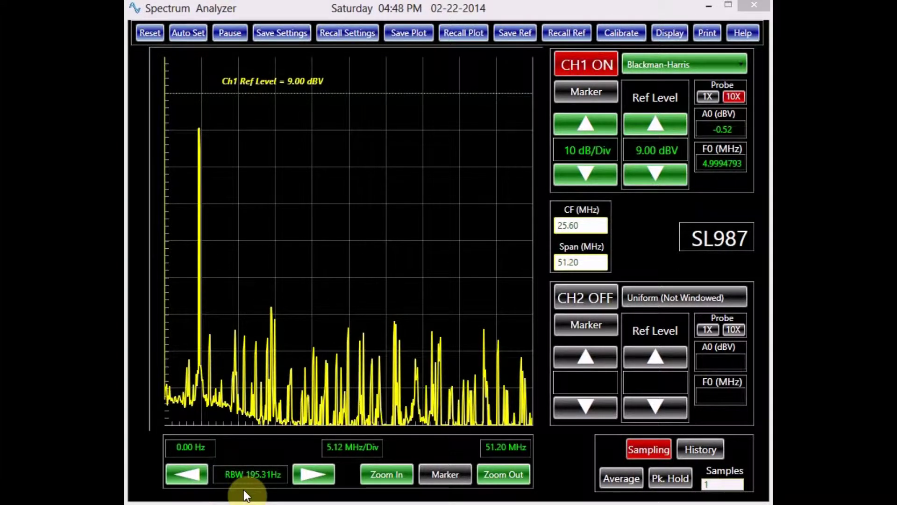
{"action": "left_click", "coordinate": [313, 476]}
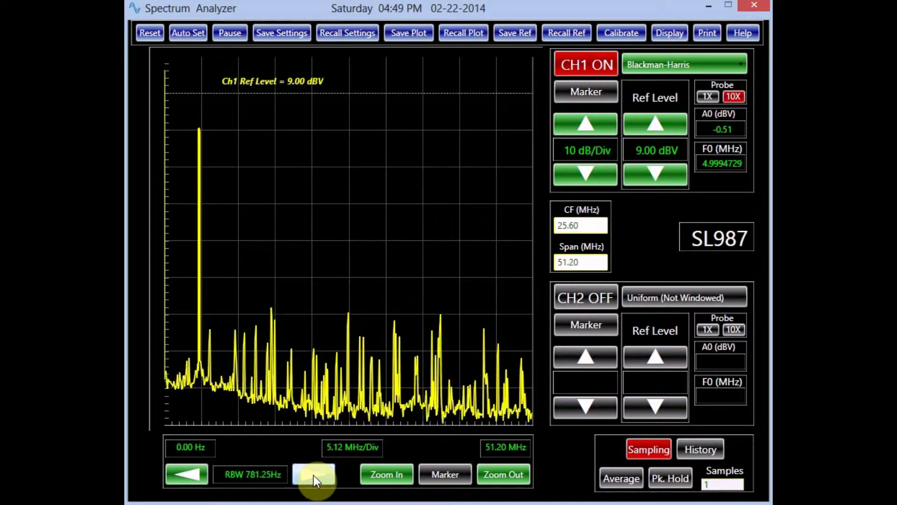
{"action": "left_click", "coordinate": [313, 475]}
{"action": "left_click", "coordinate": [313, 475]}
{"action": "left_click", "coordinate": [314, 475]}
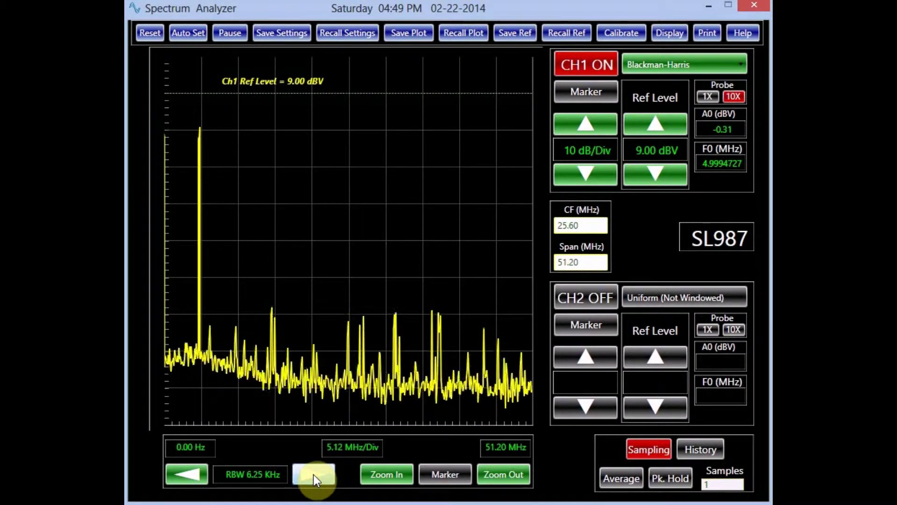
{"action": "left_click", "coordinate": [313, 475]}
{"action": "left_click", "coordinate": [313, 475]}
{"action": "left_click", "coordinate": [313, 475]}
{"action": "left_click", "coordinate": [313, 475]}
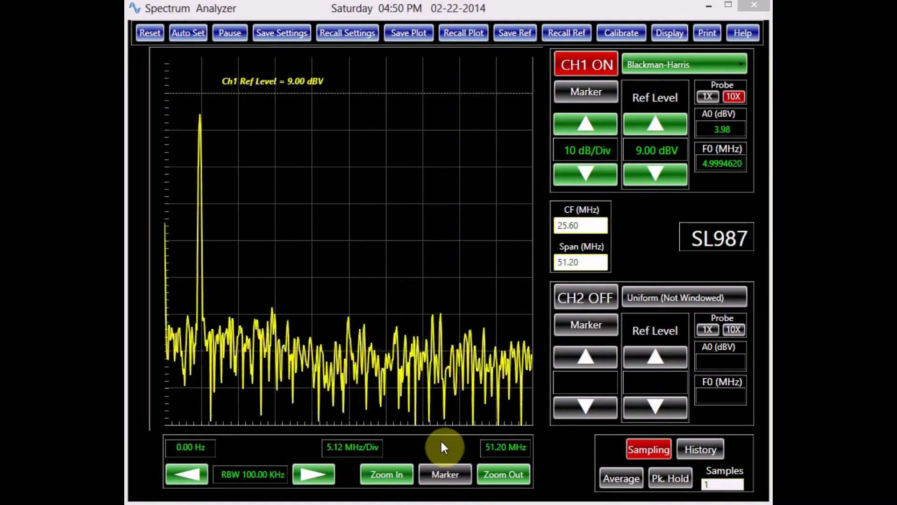
{"action": "left_click", "coordinate": [500, 473]}
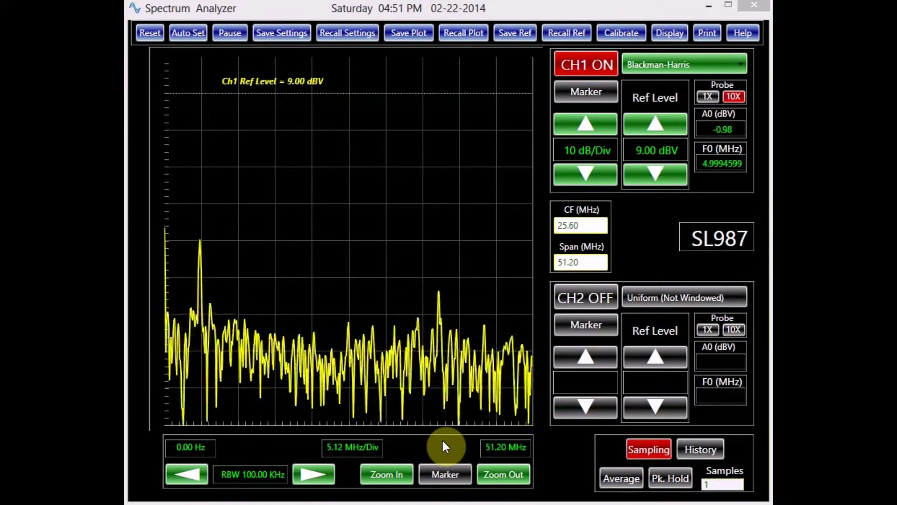
- Use the frequency markers to zoom in and out, settling on a 200 kHz span around 5 MHz
{"action": "left_click", "coordinate": [443, 471]}
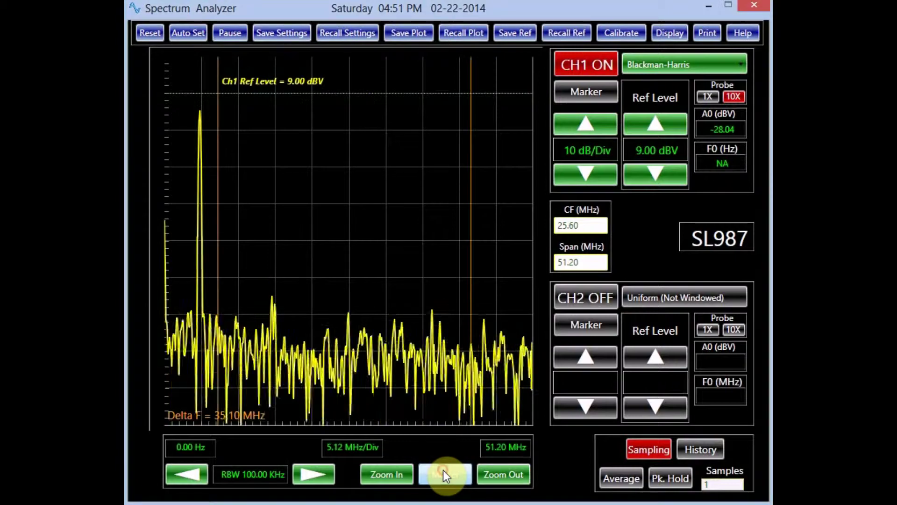
{"action": "left_click_drag", "start_coordinate": [221, 386], "coordinate": [184, 395]}
{"action": "mouse_move", "coordinate": [471, 300]}
{"action": "left_mouse_down"}
{"action": "mouse_move", "coordinate": [423, 287]}
{"action": "mouse_move", "coordinate": [470, 271]}
{"action": "mouse_move", "coordinate": [456, 280]}
{"action": "mouse_move", "coordinate": [218, 290]}
{"action": "left_mouse_up"}
{"action": "left_click", "coordinate": [387, 473]}
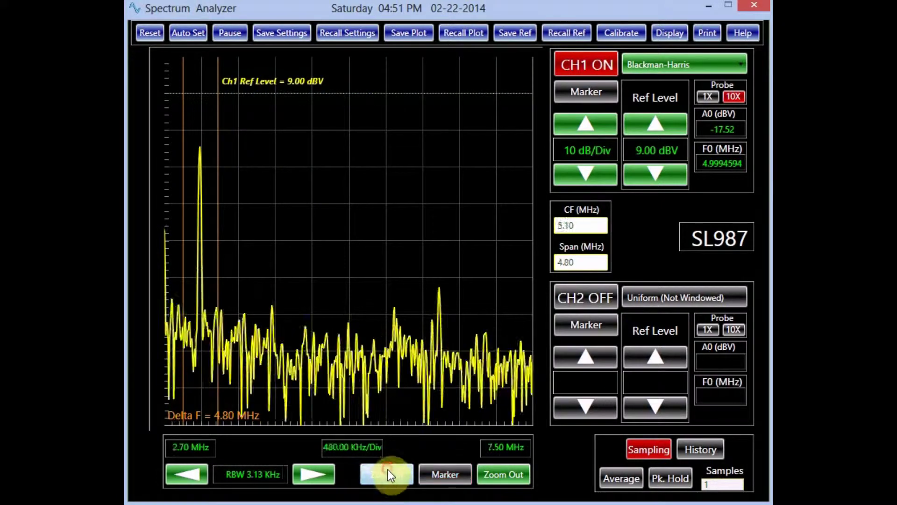
{"action": "left_click", "coordinate": [402, 474]}
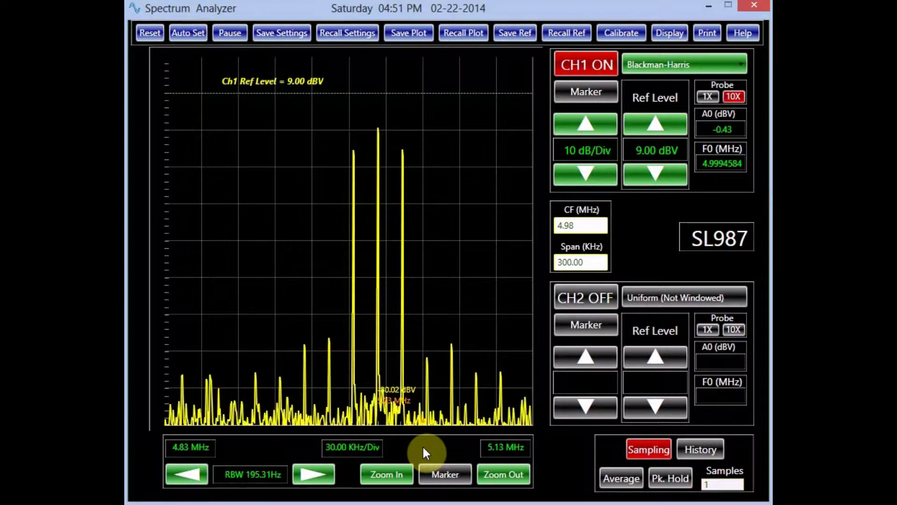
{"action": "left_click", "coordinate": [502, 470]}
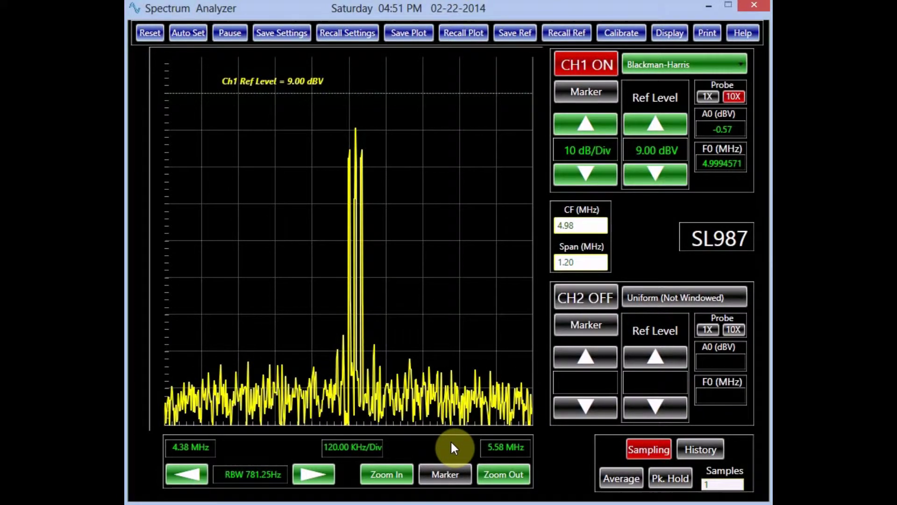
{"action": "left_click", "coordinate": [443, 474]}
{"action": "left_click", "coordinate": [397, 477]}
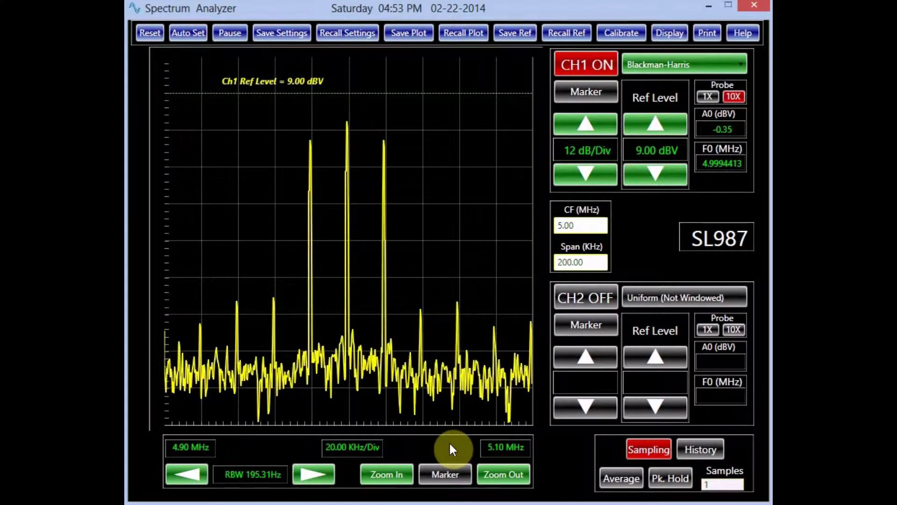
- Place the two markers on the 4.98 MHz sideband and the 5.00 MHz carrier
{"action": "left_click", "coordinate": [451, 482]}
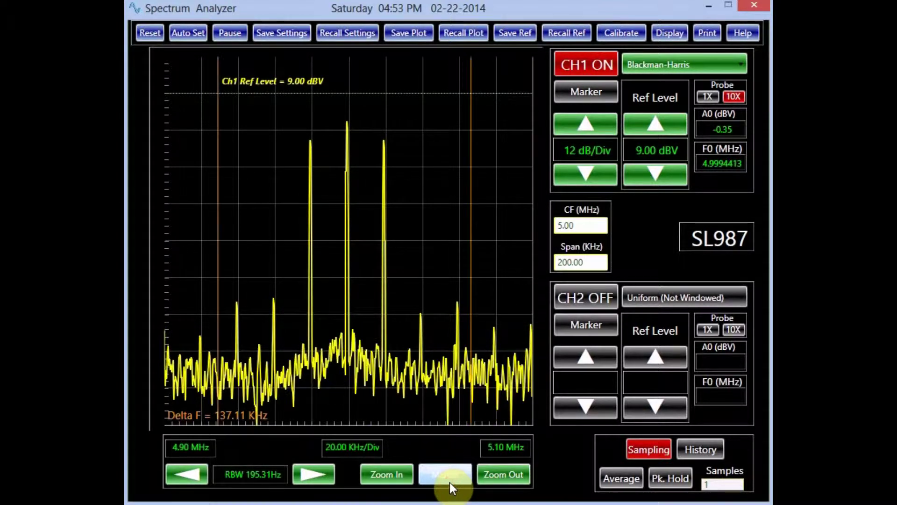
{"action": "left_click", "coordinate": [215, 216]}
{"action": "mouse_move", "coordinate": [217, 218]}
{"action": "left_mouse_down"}
{"action": "mouse_move", "coordinate": [313, 226]}
{"action": "mouse_move", "coordinate": [310, 235]}
{"action": "left_mouse_up"}
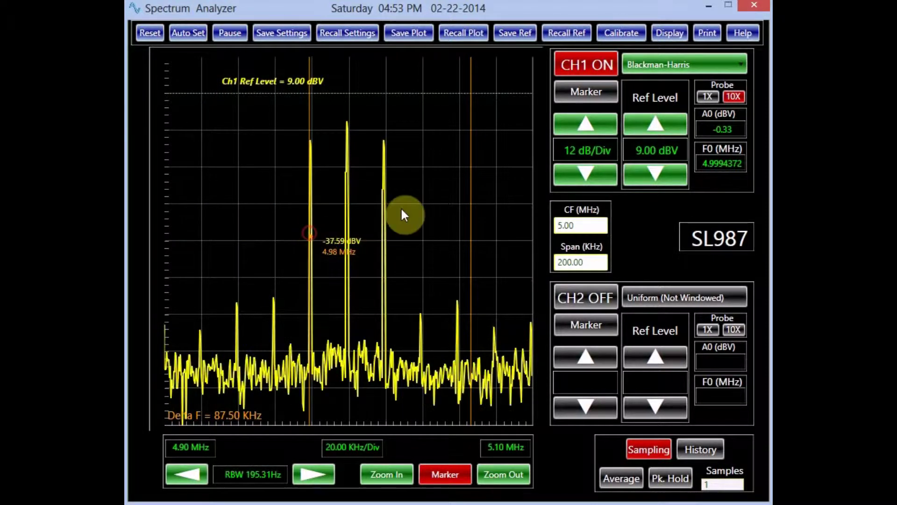
{"action": "left_click", "coordinate": [471, 201]}
{"action": "mouse_move", "coordinate": [463, 218]}
{"action": "left_mouse_down"}
{"action": "mouse_move", "coordinate": [381, 227]}
{"action": "mouse_move", "coordinate": [351, 237]}
{"action": "mouse_move", "coordinate": [348, 254]}
{"action": "left_mouse_up"}
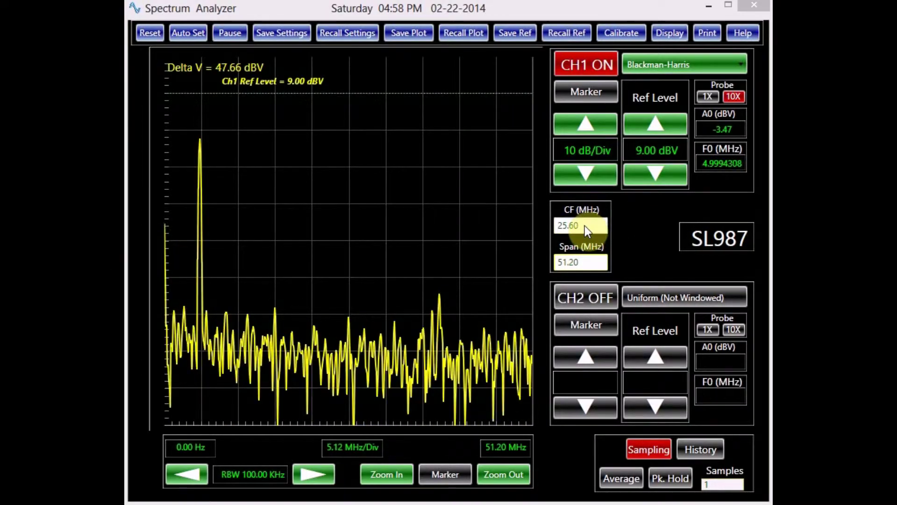
- Set the centre frequency to 5 MHz and the span to 0.4 MHz
{"action": "left_click_drag", "start_coordinate": [488, 199], "coordinate": [275, 171]}
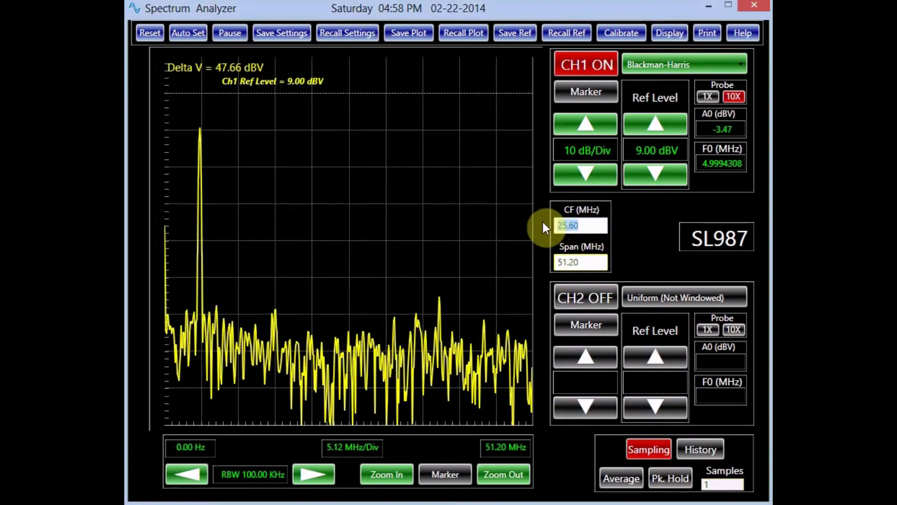
{"action": "type", "text": "5"}
{"action": "key", "text": "Return"}
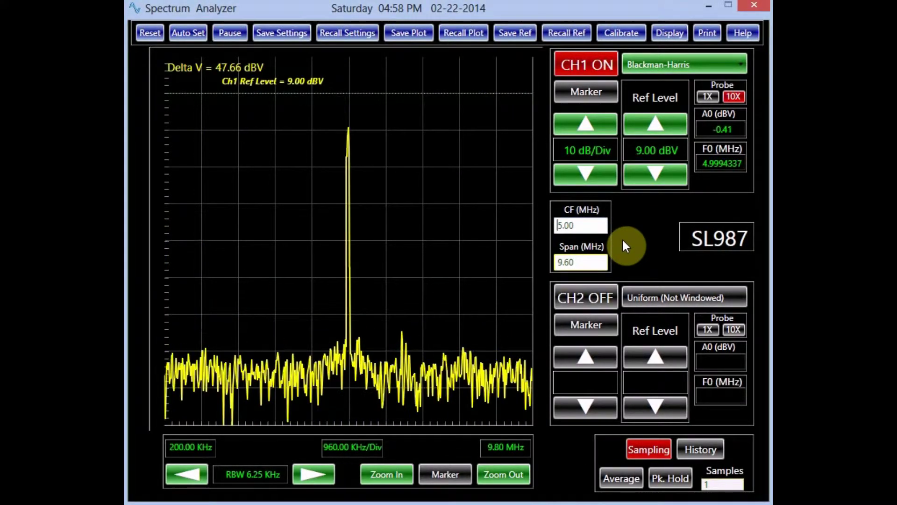
{"action": "left_click", "coordinate": [583, 261]}
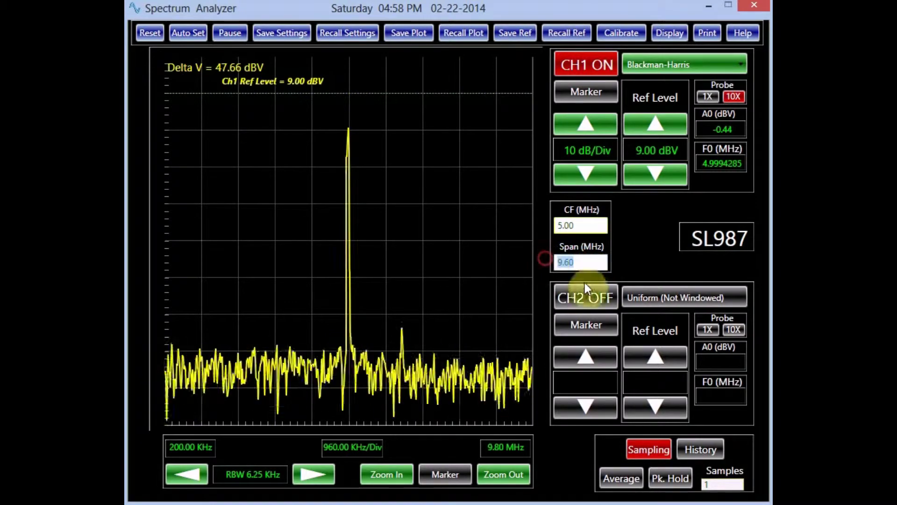
{"action": "type", "text": "0.4"}
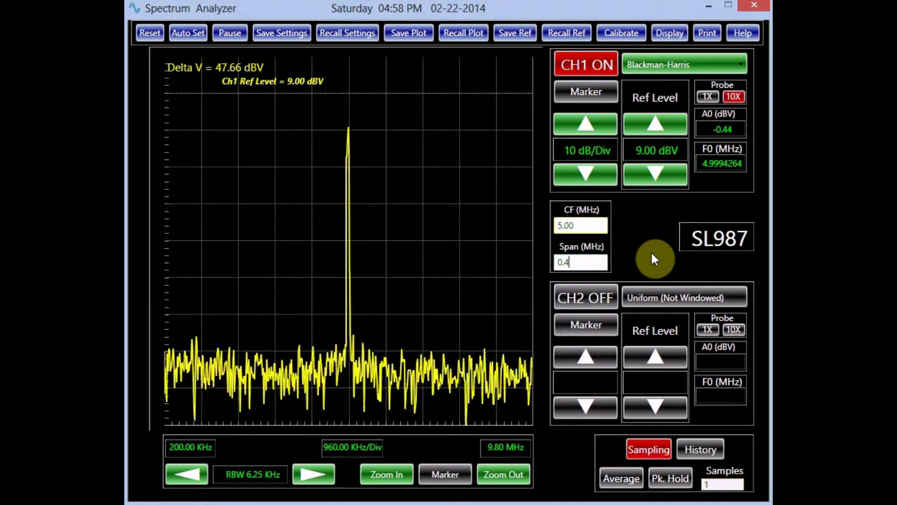
{"action": "key", "text": "Return"}
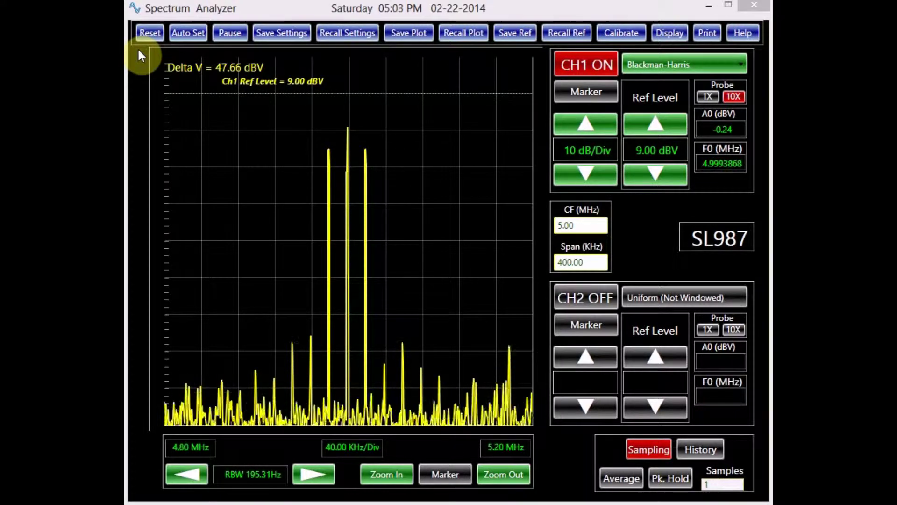
- Reset the analyzer to its defaults, then pause and resume the live trace
{"action": "left_click", "coordinate": [148, 32]}
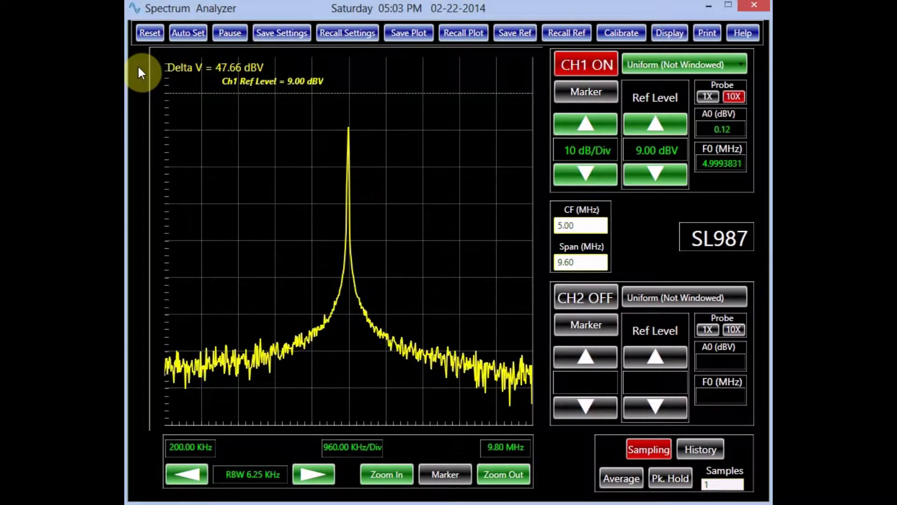
{"action": "left_click", "coordinate": [224, 33]}
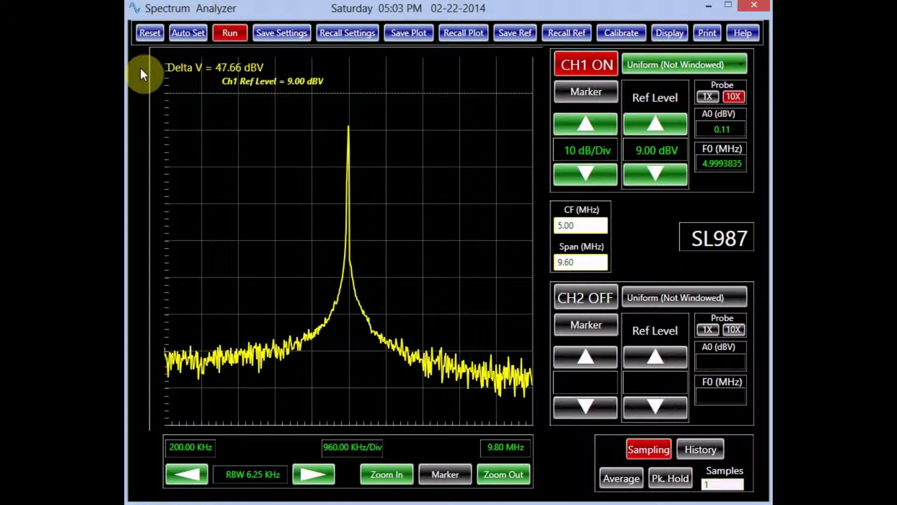
{"action": "left_click", "coordinate": [227, 34]}
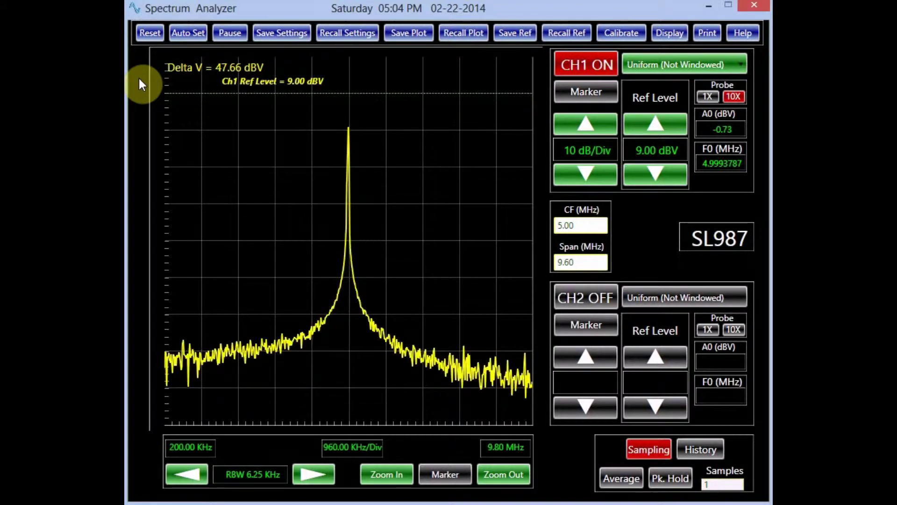
- Save the analyzer settings to a SpectrumSettings file, then reload that file with Recall Settings
{"action": "left_click", "coordinate": [290, 36]}
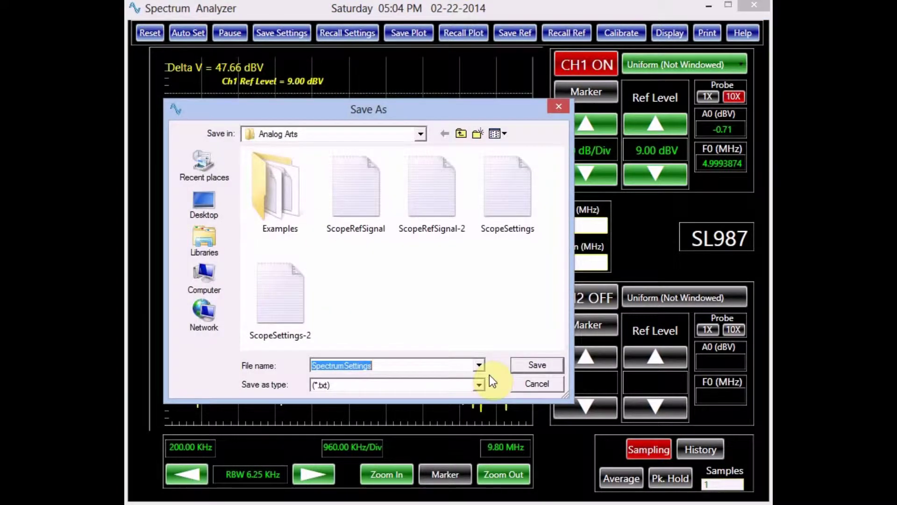
{"action": "left_click", "coordinate": [519, 365]}
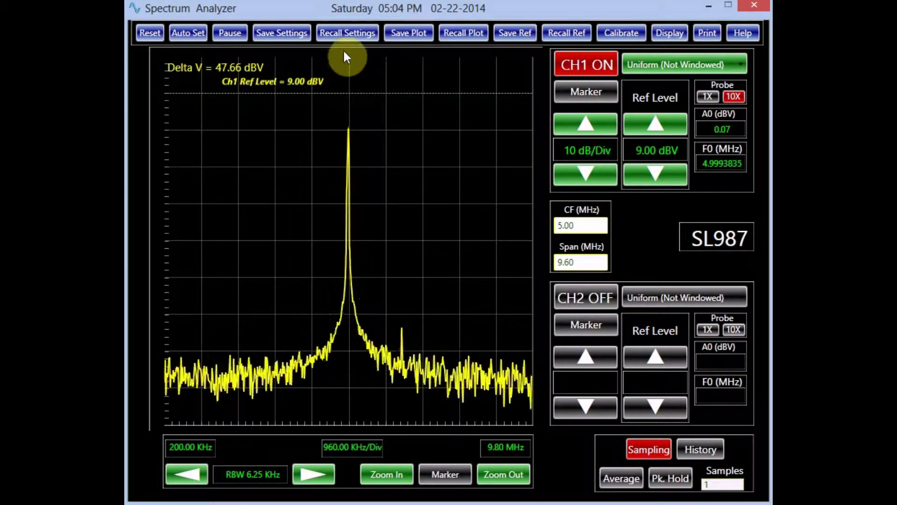
{"action": "left_click", "coordinate": [346, 37]}
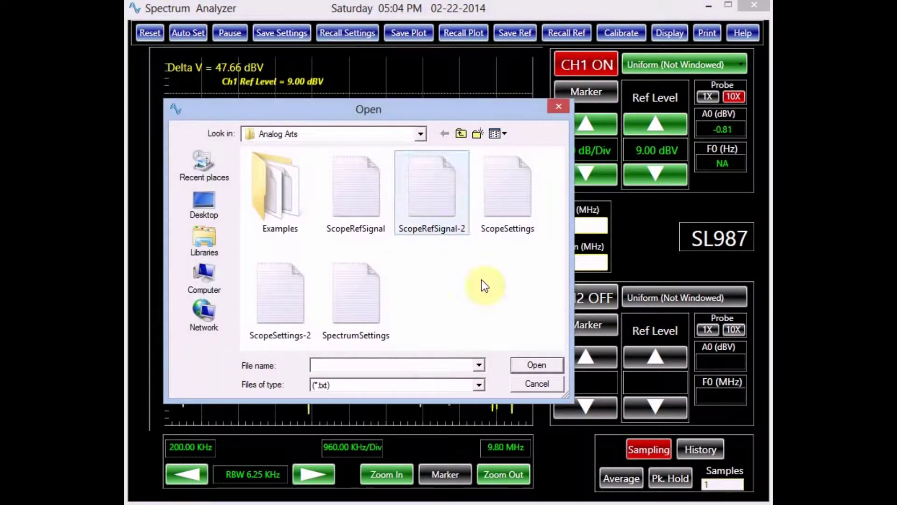
{"action": "left_click", "coordinate": [349, 303]}
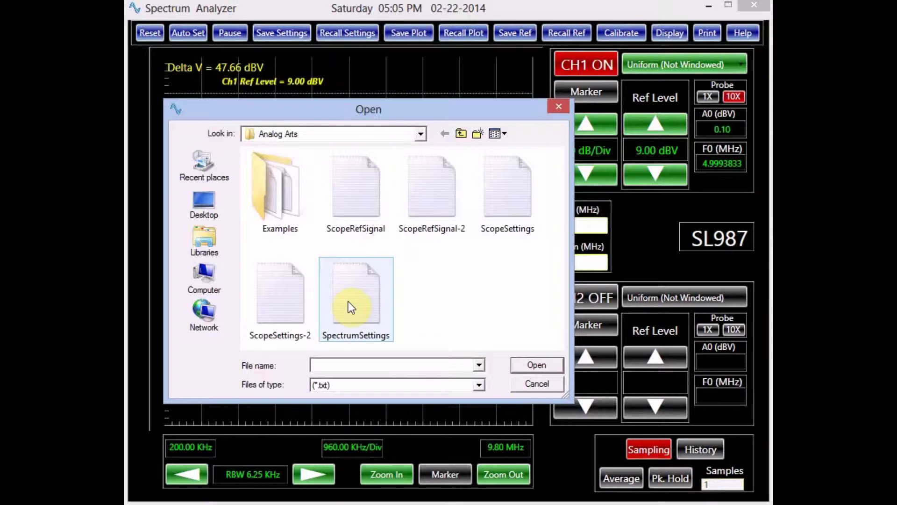
{"action": "double_click", "coordinate": [349, 302]}
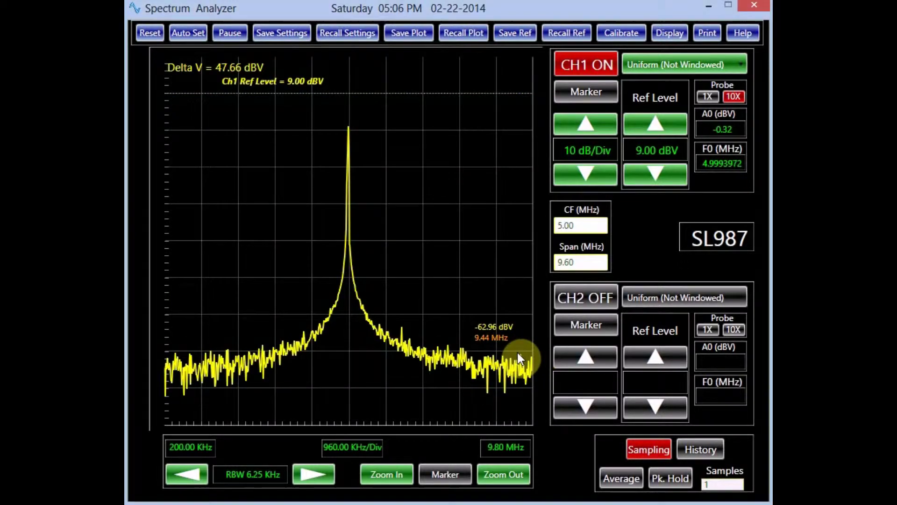
- Save the spectrum plot as a JPG image named SpectrumPlot
{"action": "left_click", "coordinate": [412, 34]}
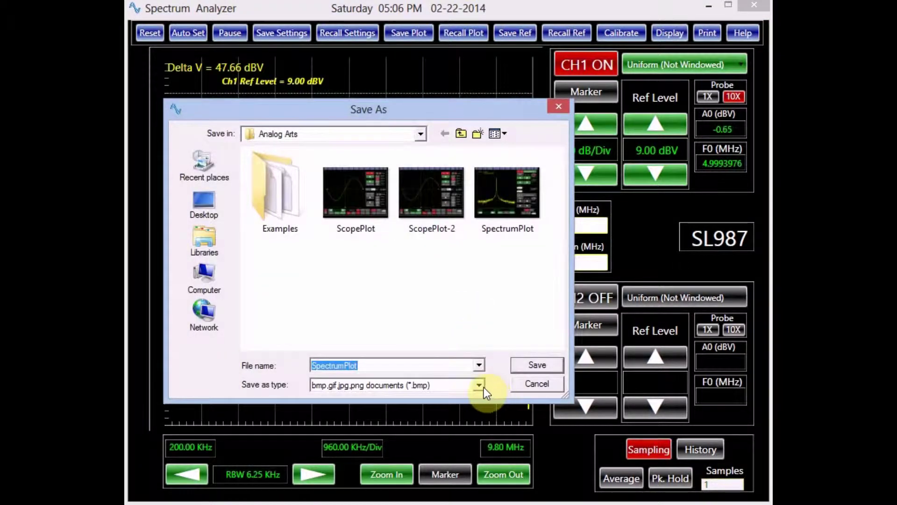
{"action": "left_click", "coordinate": [480, 384]}
{"action": "left_click", "coordinate": [381, 416]}
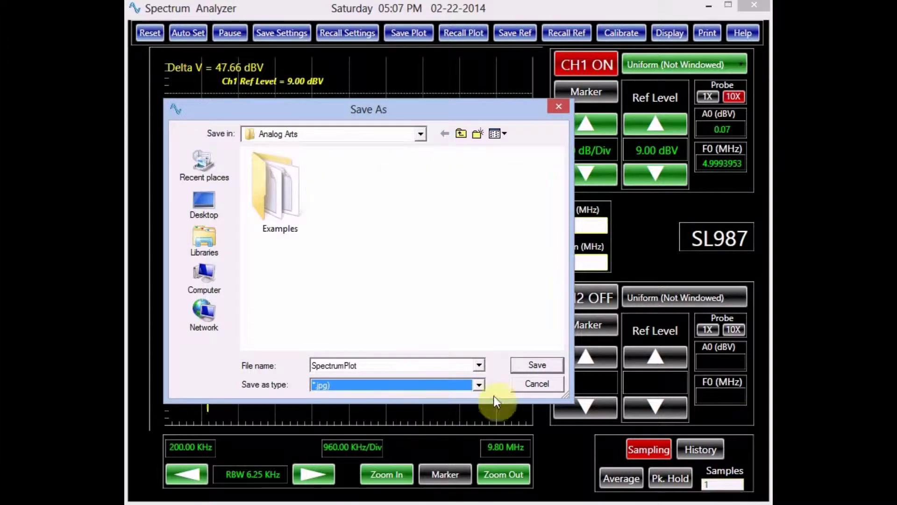
{"action": "left_click", "coordinate": [528, 364]}
- Recall the SpectrumPlot image and open it for viewing
{"action": "left_click", "coordinate": [471, 34]}
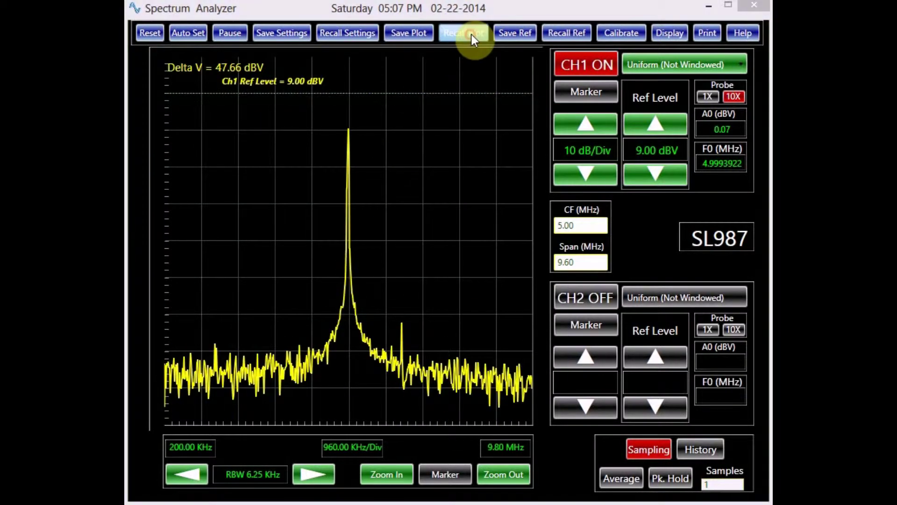
{"action": "left_click", "coordinate": [512, 200]}
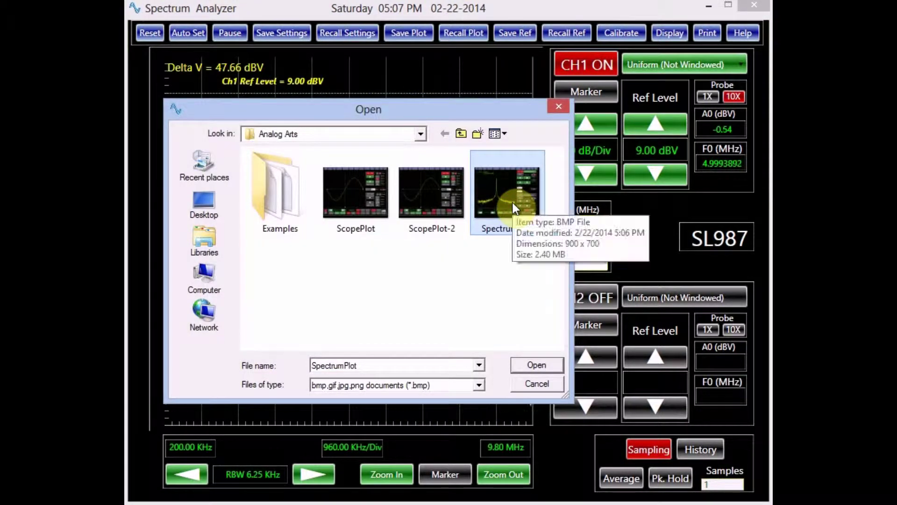
{"action": "double_click", "coordinate": [513, 202]}
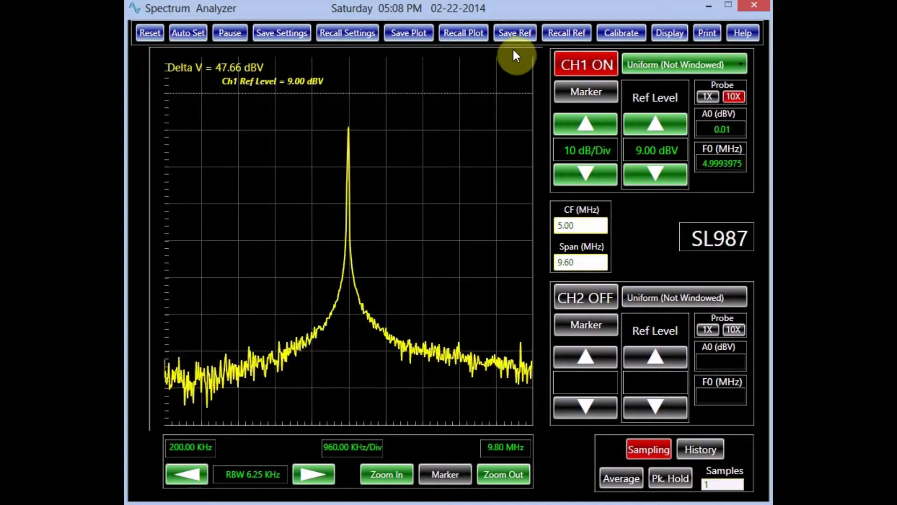
- Save the trace as reference SpectrumRefSignal, overlay it, remove it, then start calibration
{"action": "left_click", "coordinate": [518, 31]}
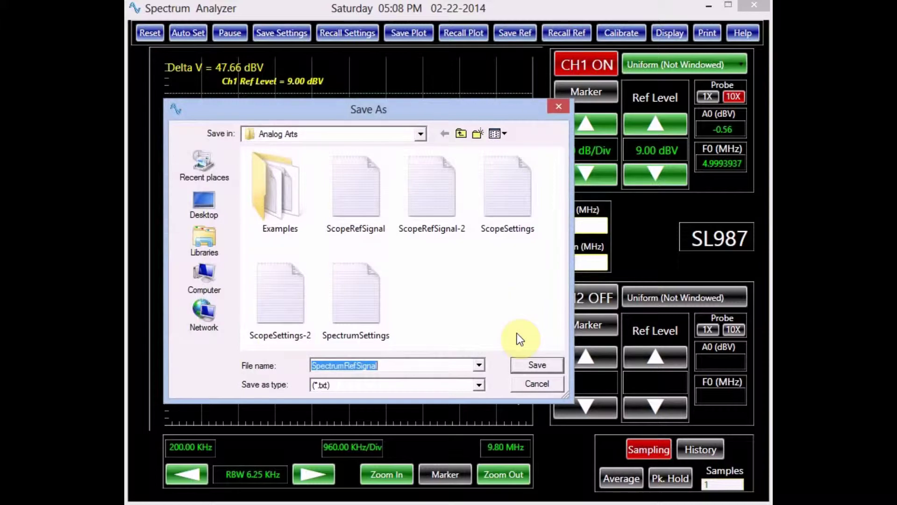
{"action": "left_click", "coordinate": [530, 364]}
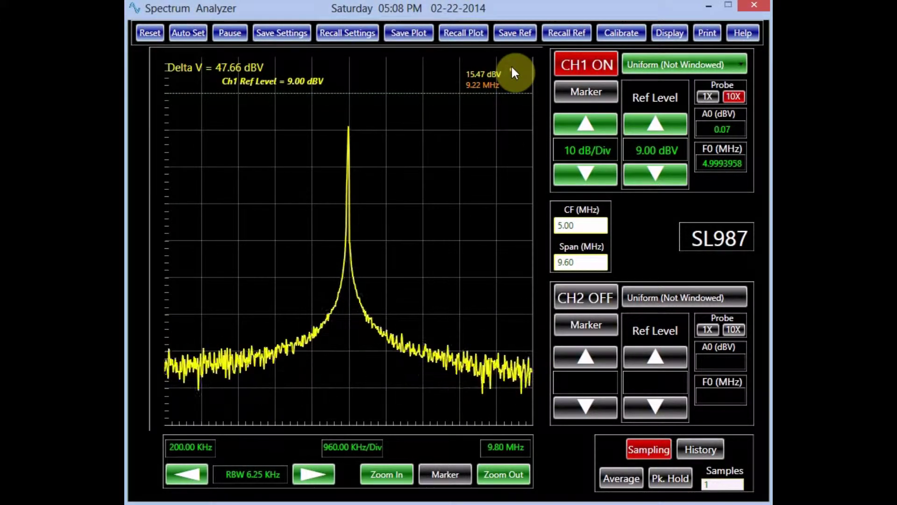
{"action": "left_click", "coordinate": [560, 35]}
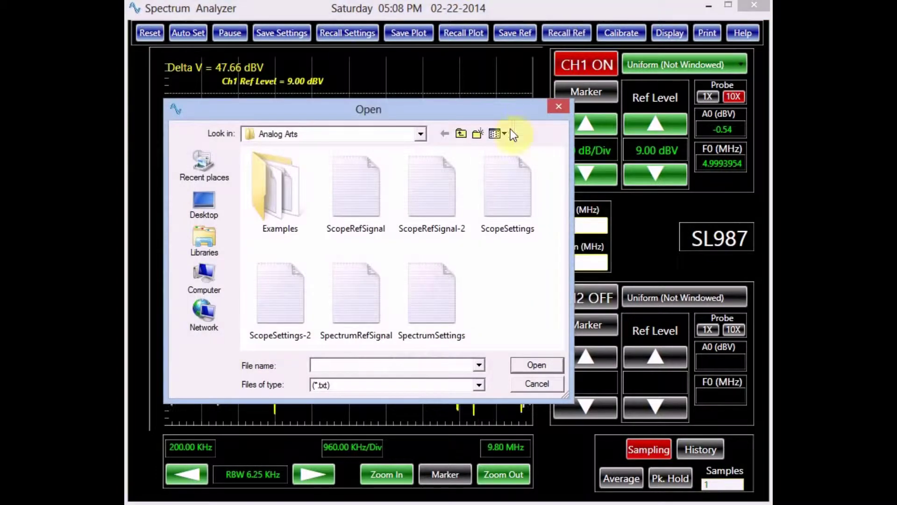
{"action": "left_click", "coordinate": [372, 314]}
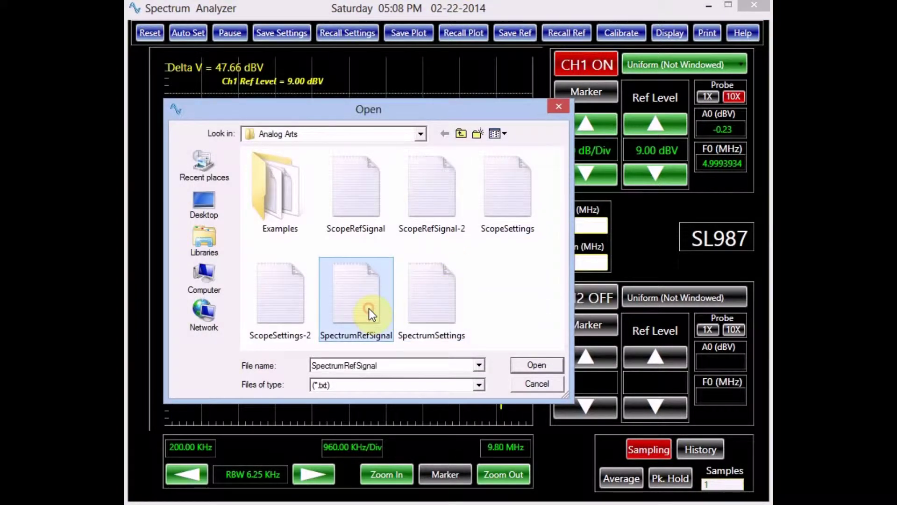
{"action": "left_click", "coordinate": [533, 365]}
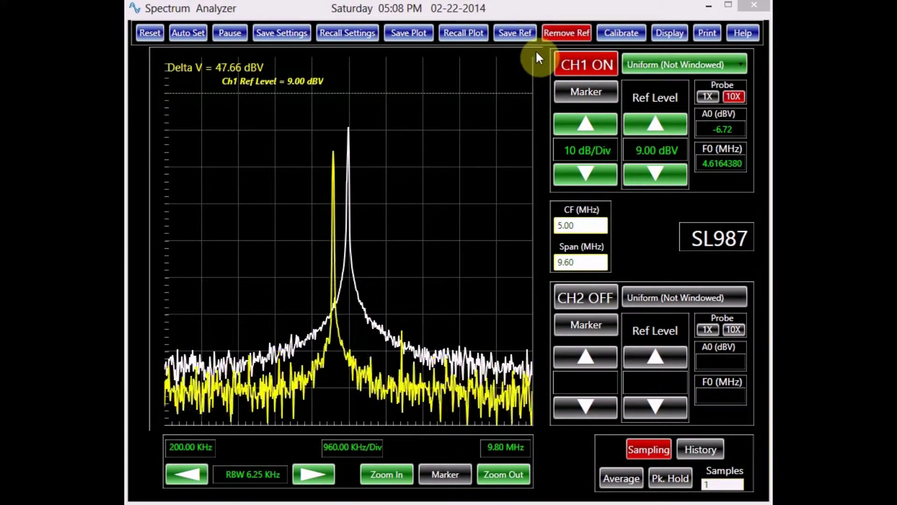
{"action": "left_click", "coordinate": [558, 32]}
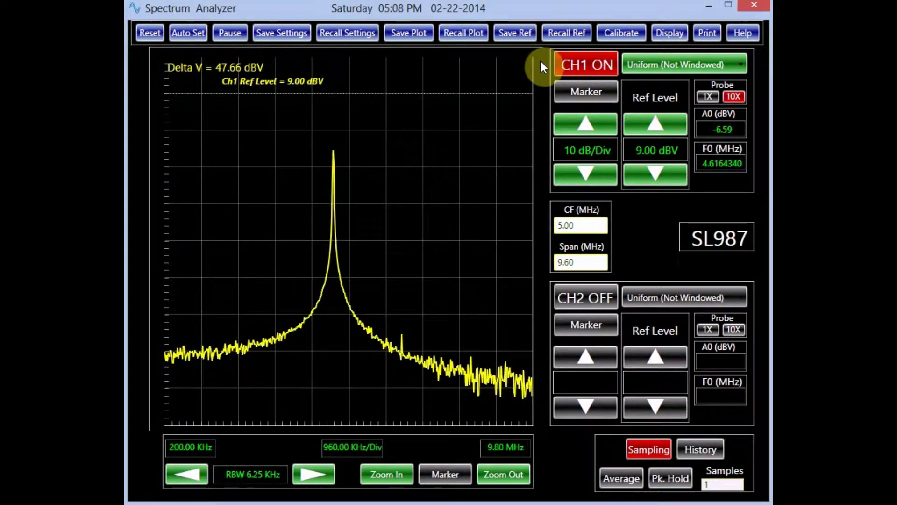
{"action": "left_click", "coordinate": [621, 32]}
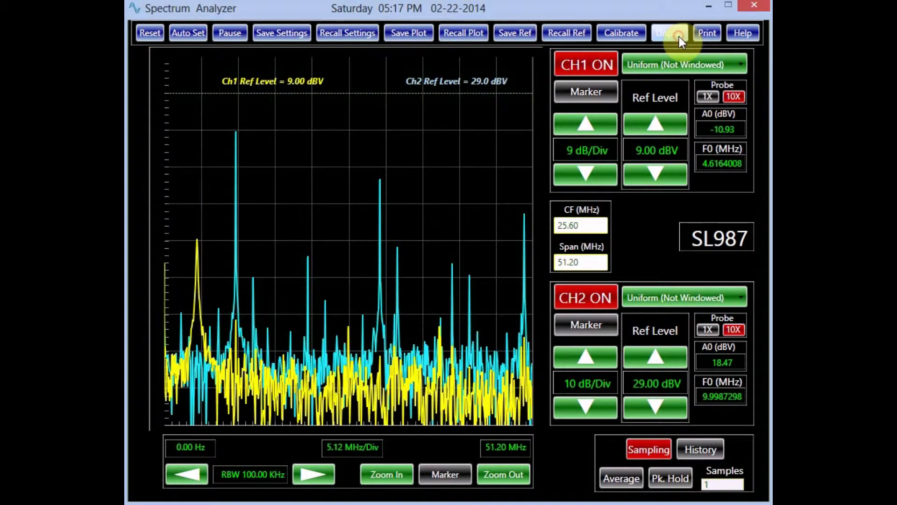
- Let the calibration of each channel finish, then bring up the Display menu
{"action": "left_click", "coordinate": [680, 38]}
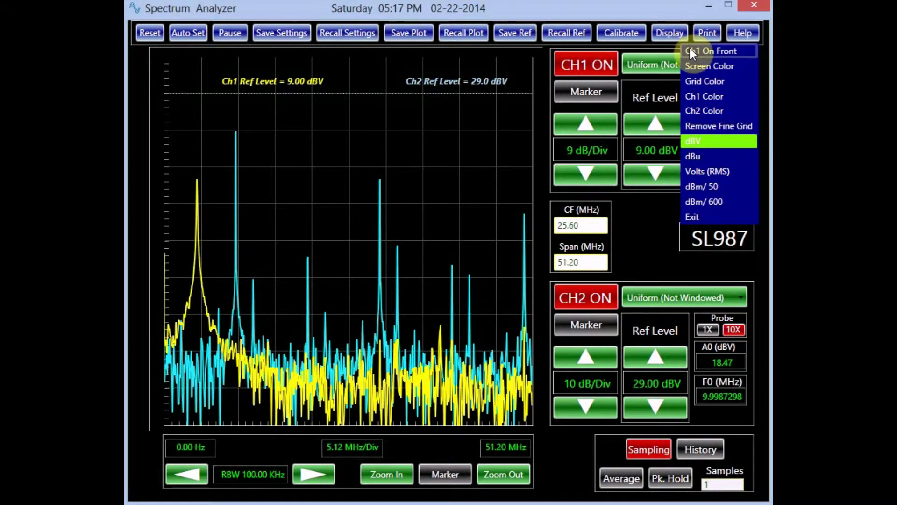
- Bring channel 1's trace to the front and change the plot screen colour
{"action": "left_click", "coordinate": [690, 48]}
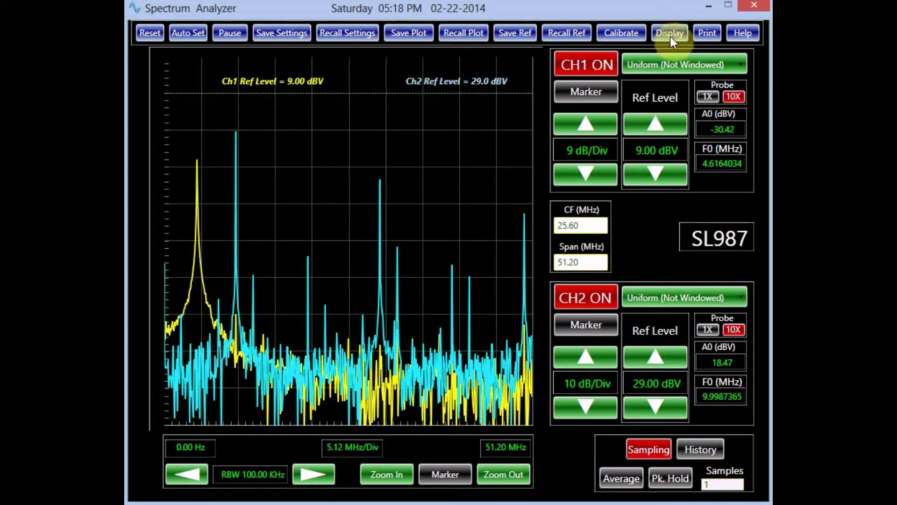
{"action": "left_click", "coordinate": [671, 36]}
{"action": "left_click", "coordinate": [692, 62]}
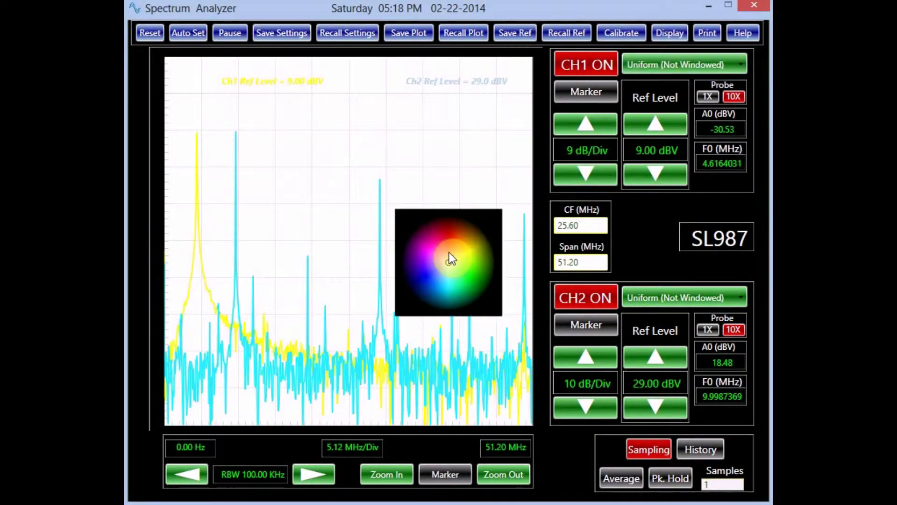
{"action": "left_click", "coordinate": [483, 222]}
{"action": "left_click", "coordinate": [484, 218]}
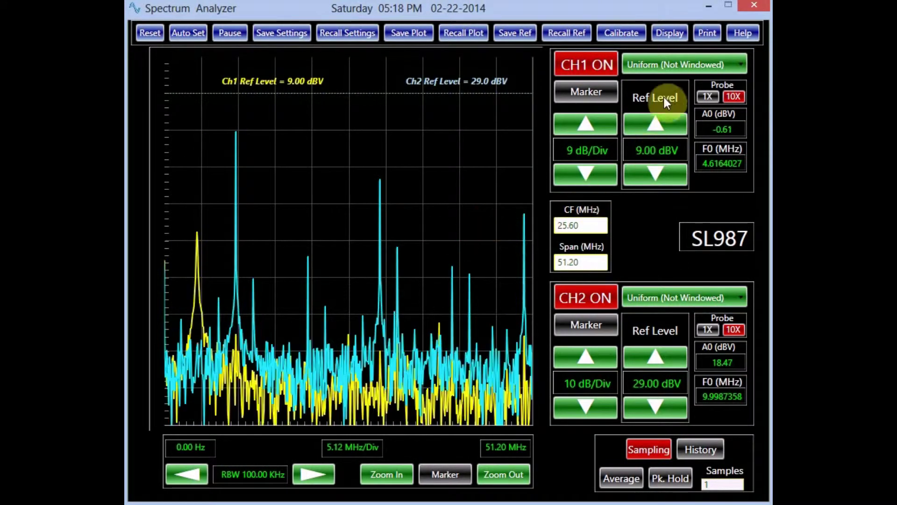
{"action": "left_click", "coordinate": [668, 35]}
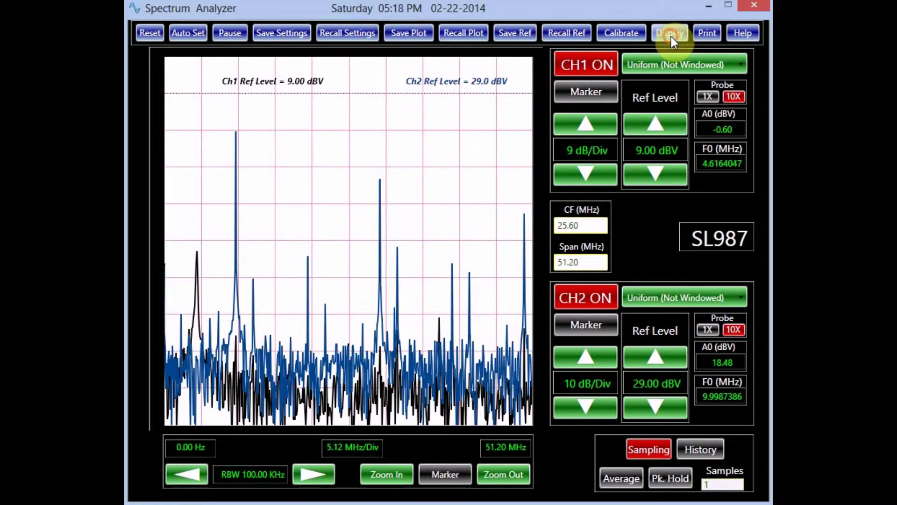
- Switch level units through dBV, dBu and Volts (RMS), ending on dBm/600
{"action": "left_click", "coordinate": [353, 31]}
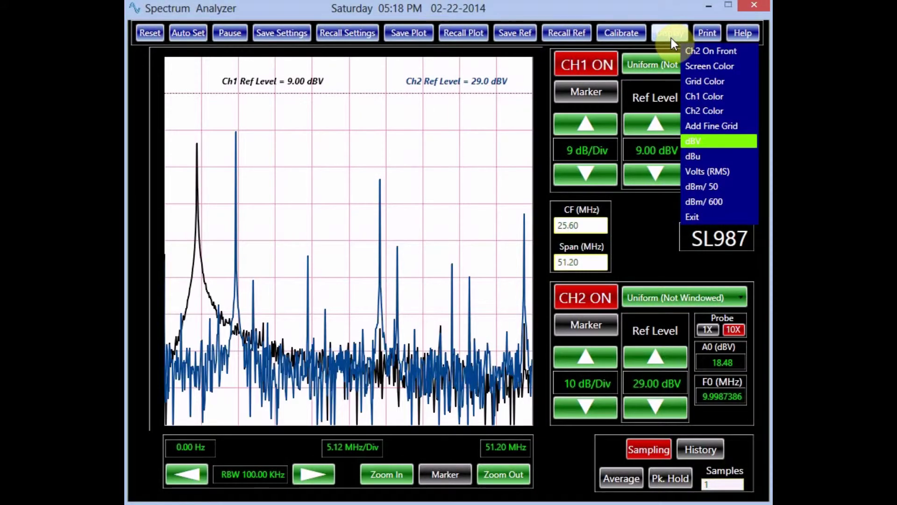
{"action": "left_click", "coordinate": [695, 145]}
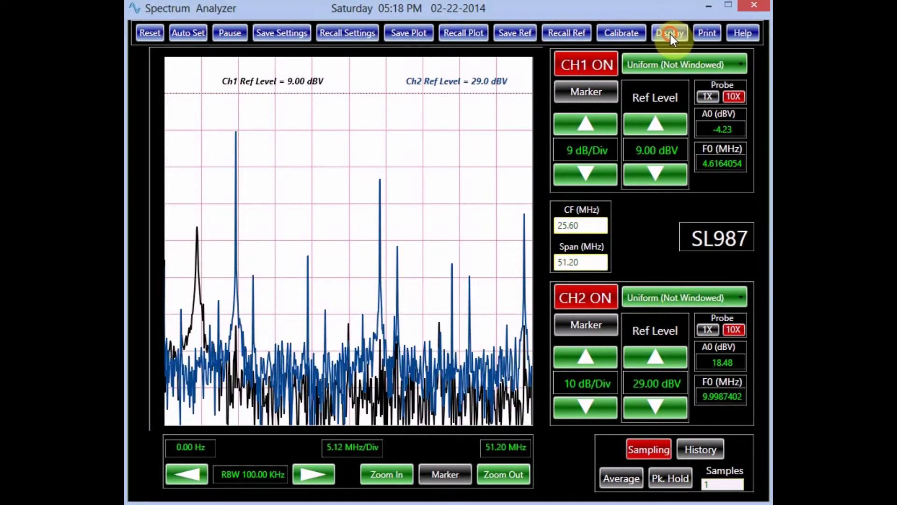
{"action": "left_click", "coordinate": [671, 33]}
{"action": "left_click", "coordinate": [701, 160]}
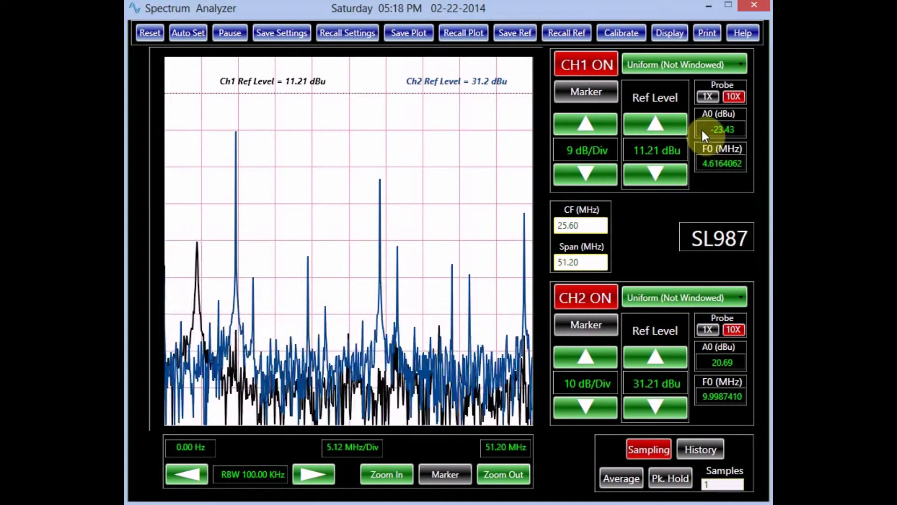
{"action": "left_click", "coordinate": [670, 34]}
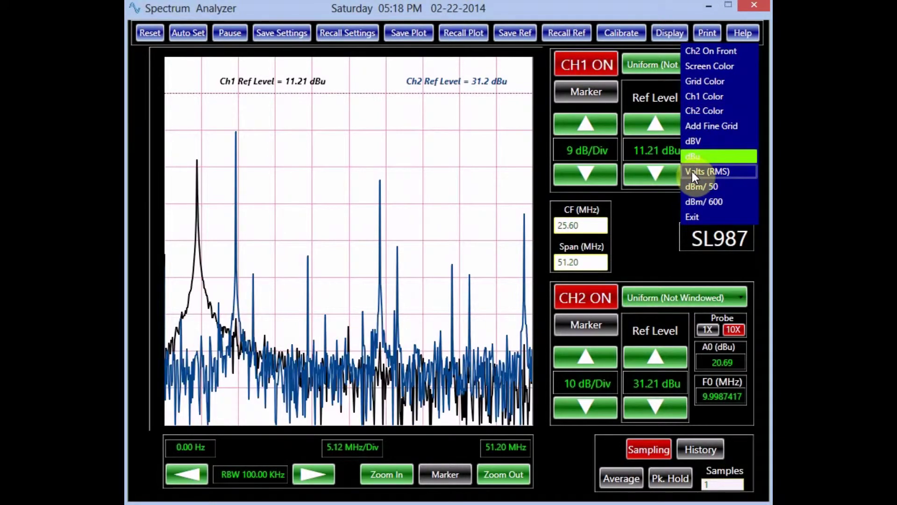
{"action": "left_click", "coordinate": [692, 172]}
{"action": "left_click", "coordinate": [675, 33]}
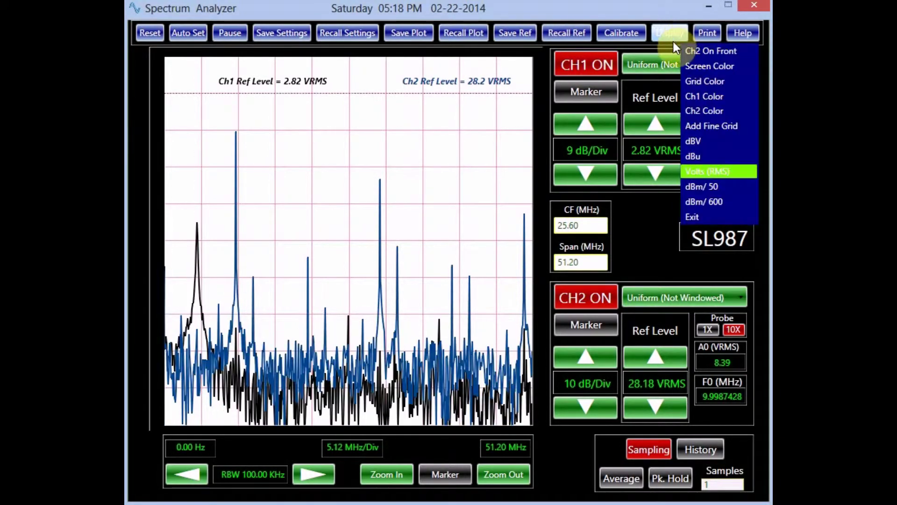
{"action": "left_click", "coordinate": [698, 186]}
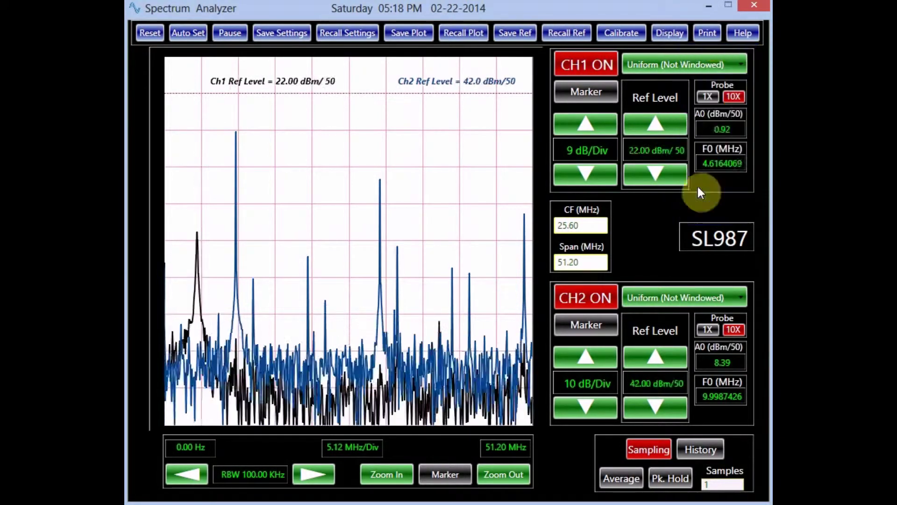
{"action": "left_click", "coordinate": [710, 34]}
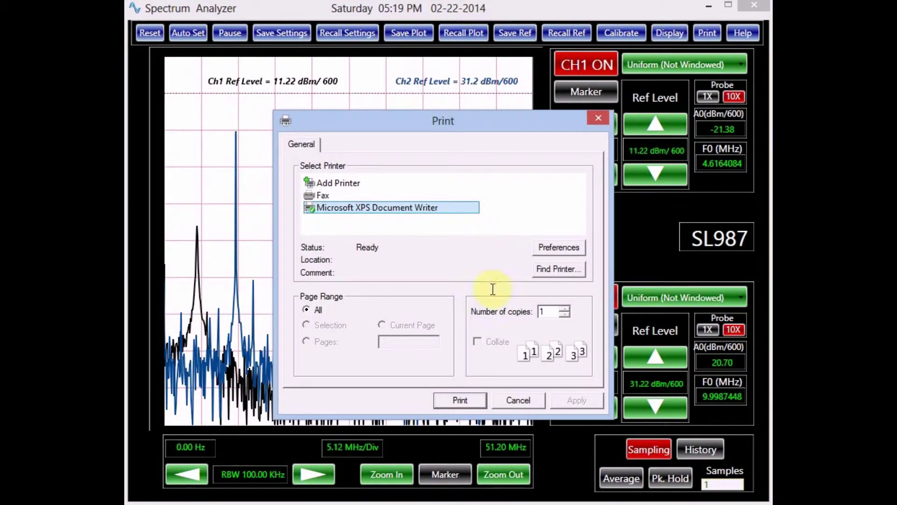
- Print the spectrum display and browse the Analog Arts product manuals help page
{"action": "left_click", "coordinate": [463, 398]}
{"action": "left_click", "coordinate": [746, 33]}
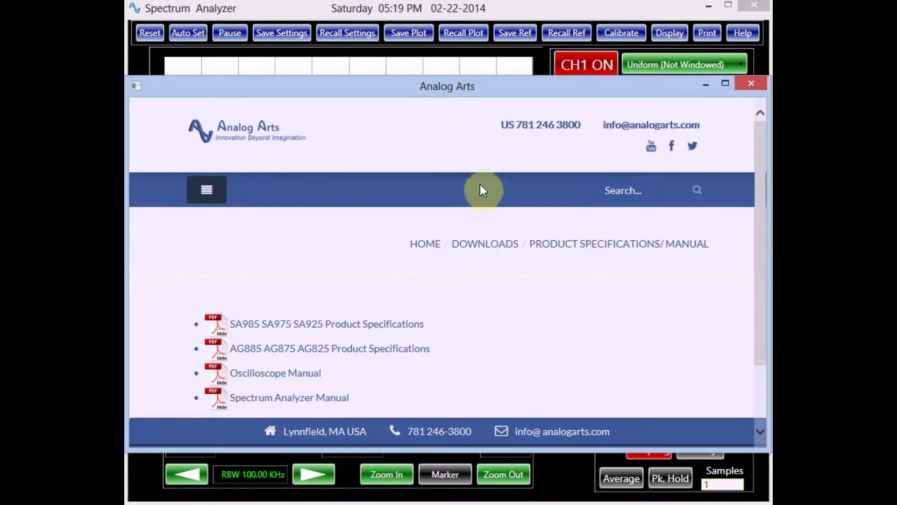
{"action": "scroll", "coordinate": [760, 167], "scroll_direction": "down", "scroll_amount": 1}
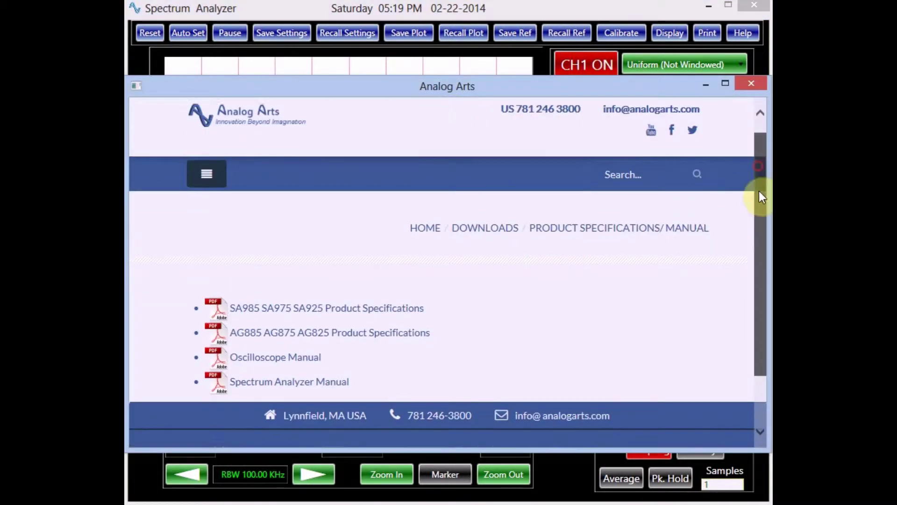